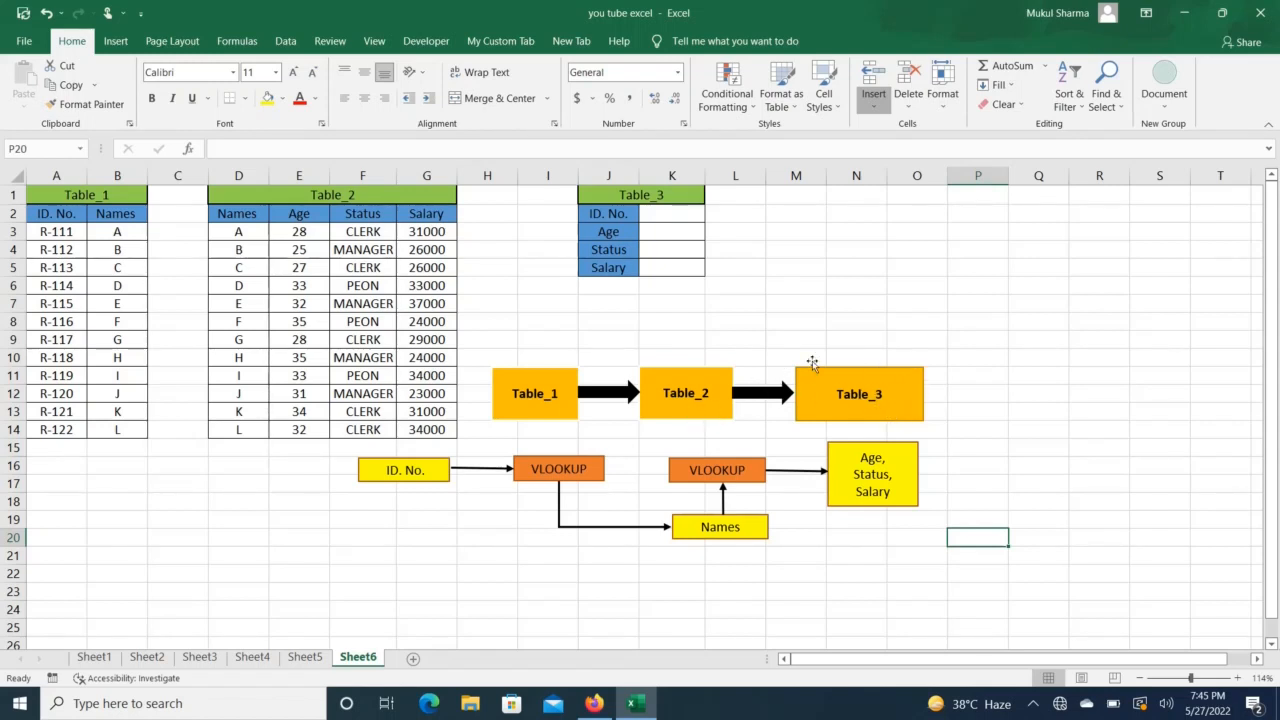
Step: Add list data validation to cell K2, using the ID numbers in A3:A14 as the source
click(678, 216)
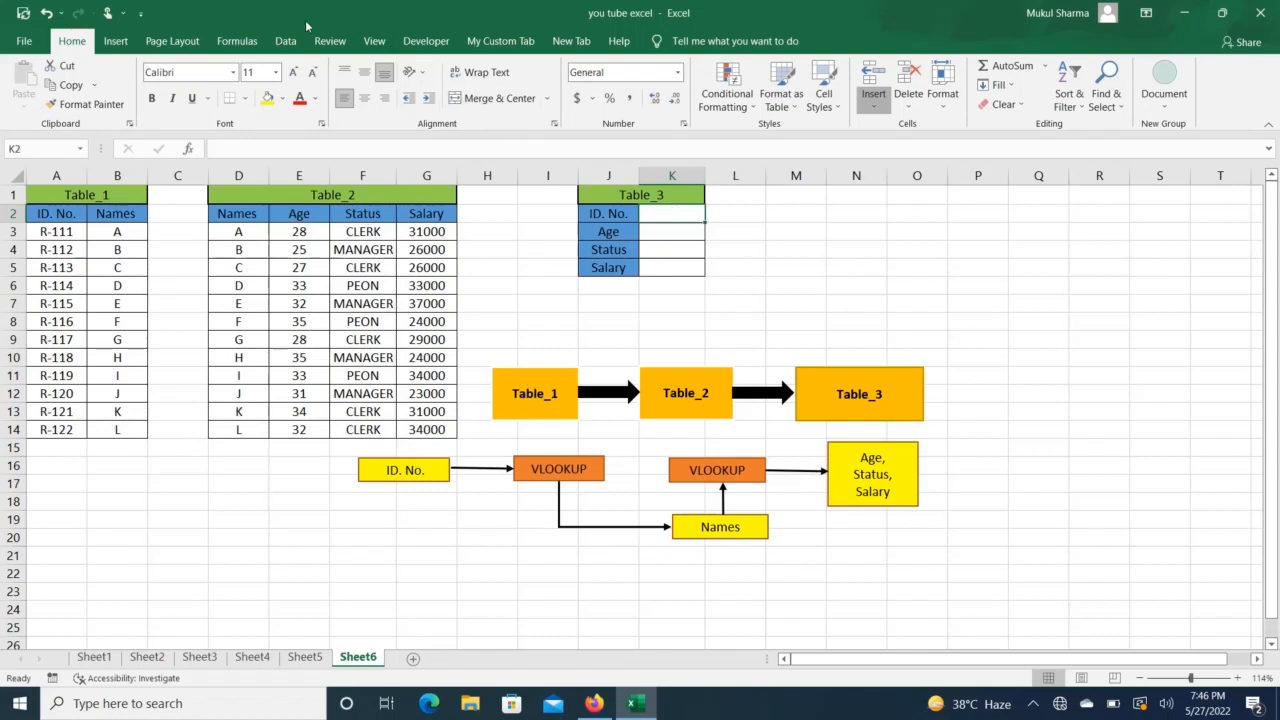
click(286, 40)
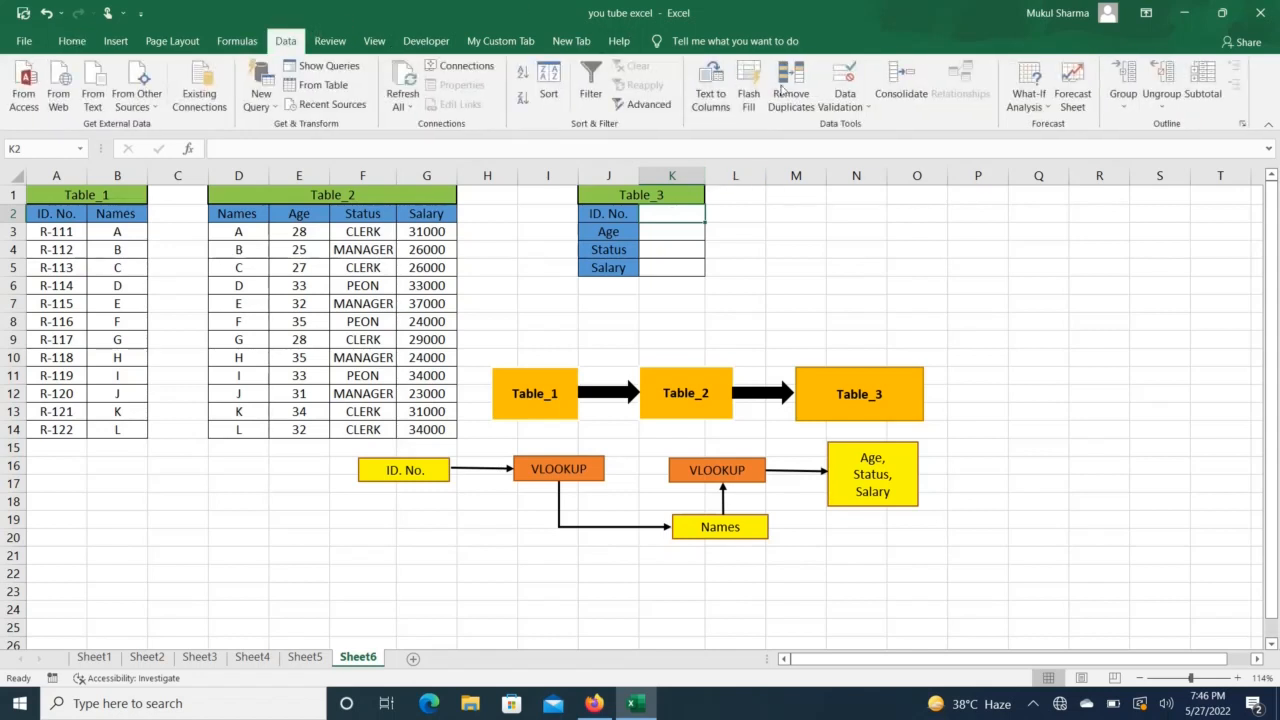
click(858, 106)
click(872, 126)
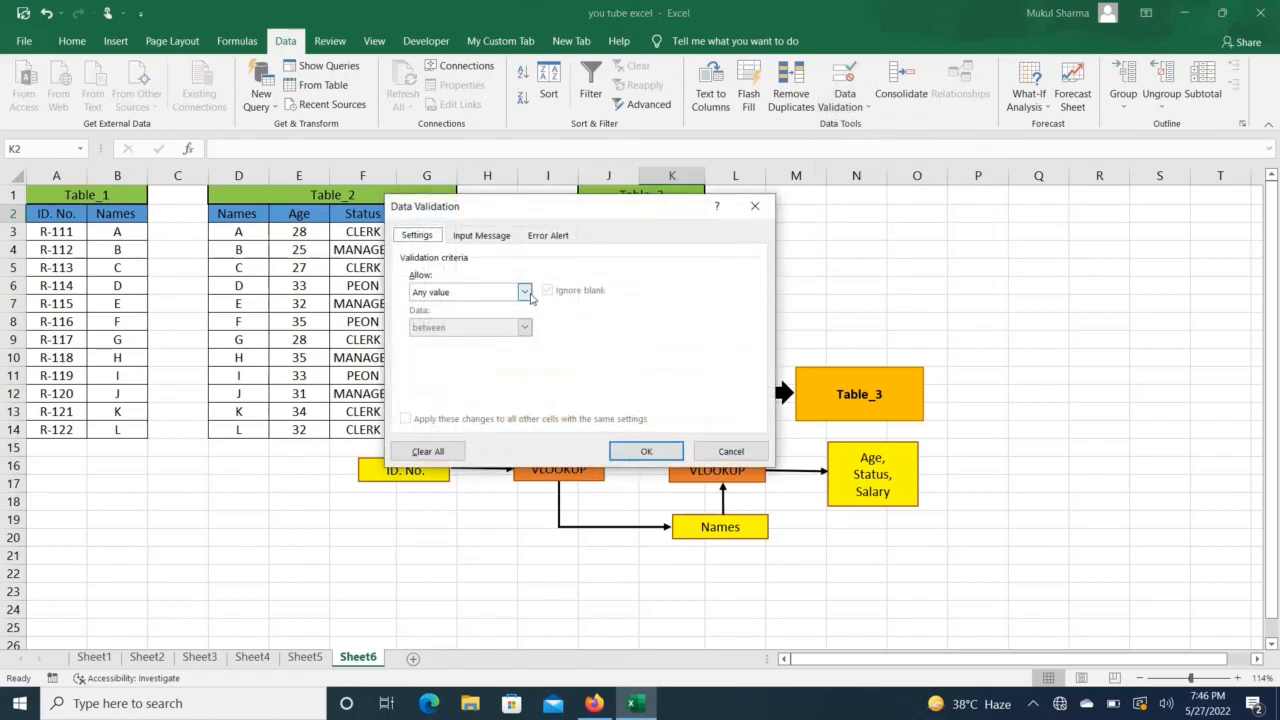
click(524, 292)
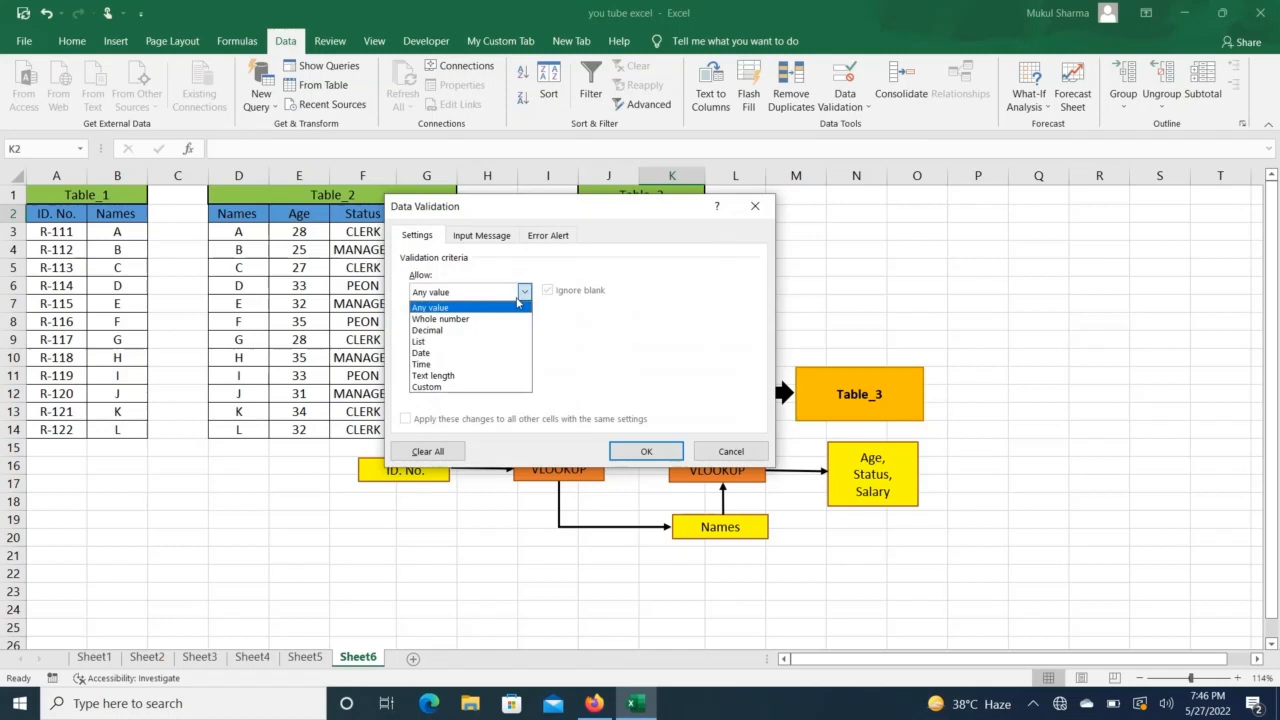
click(437, 342)
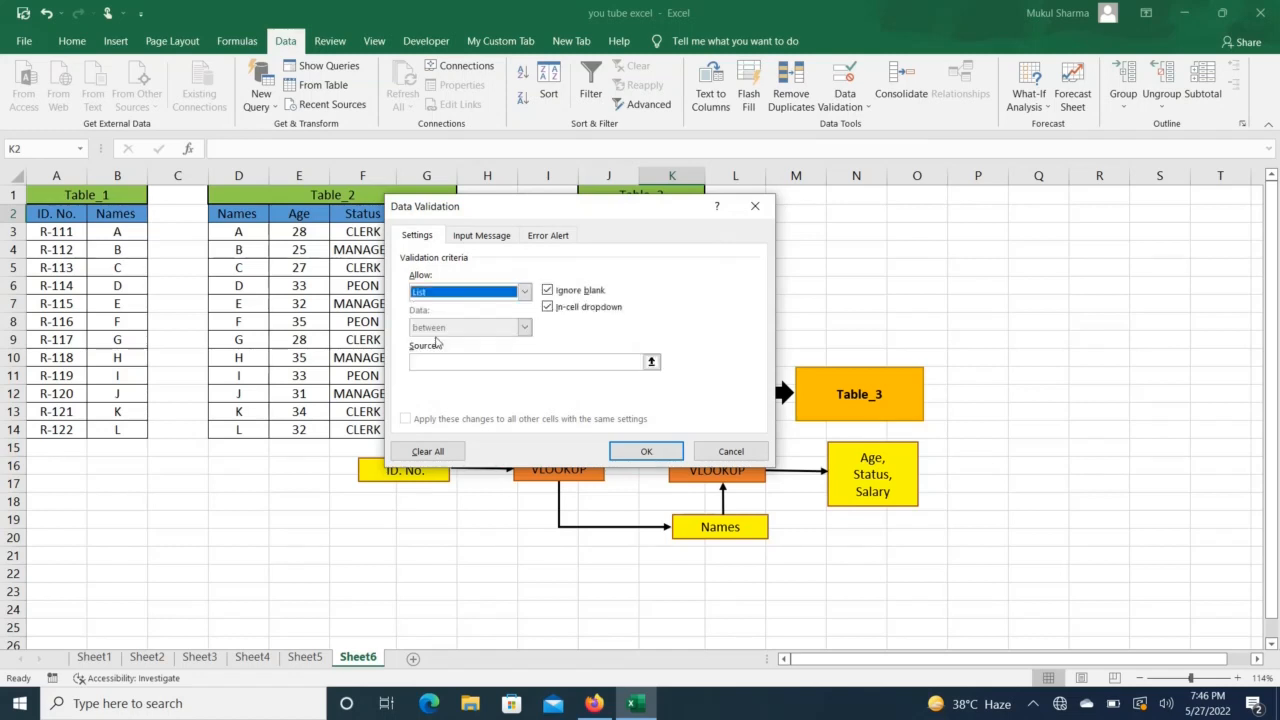
click(638, 361)
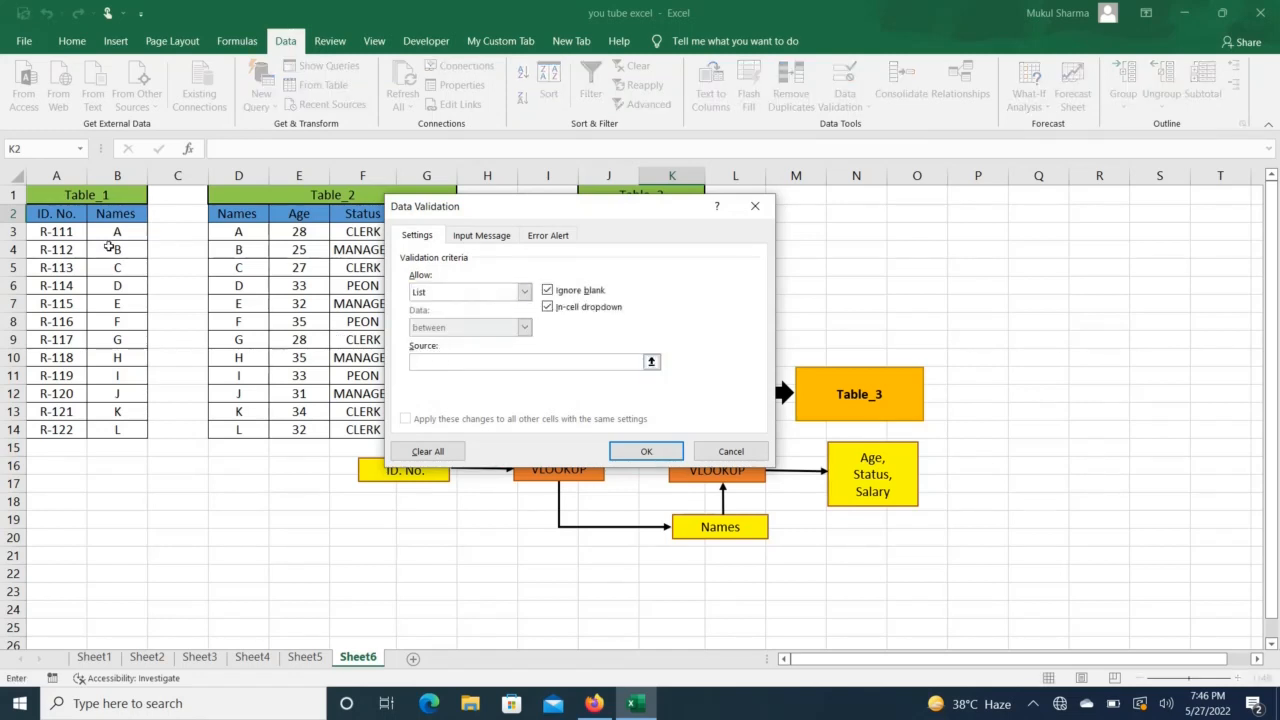
drag(68, 231, 76, 427)
key(Return)
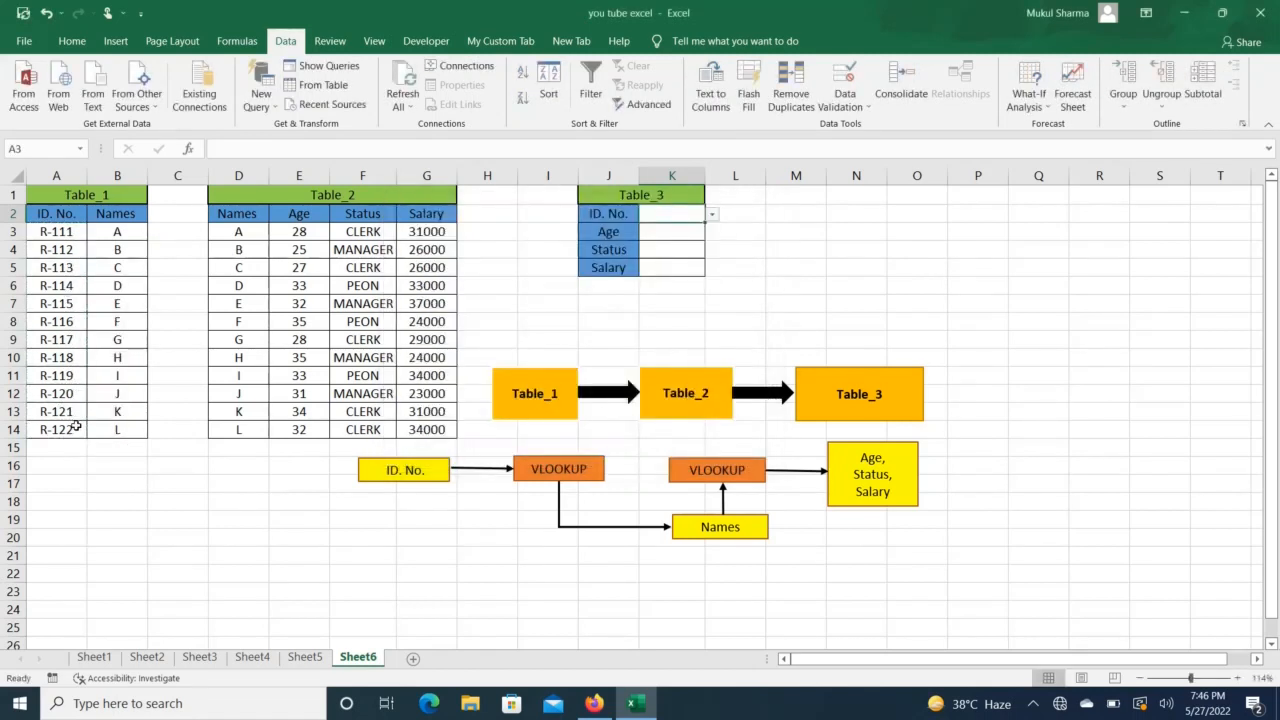
Step: Try R-113 in the K2 ID list, and leave R-117 as the selected ID
click(711, 216)
click(655, 258)
click(714, 217)
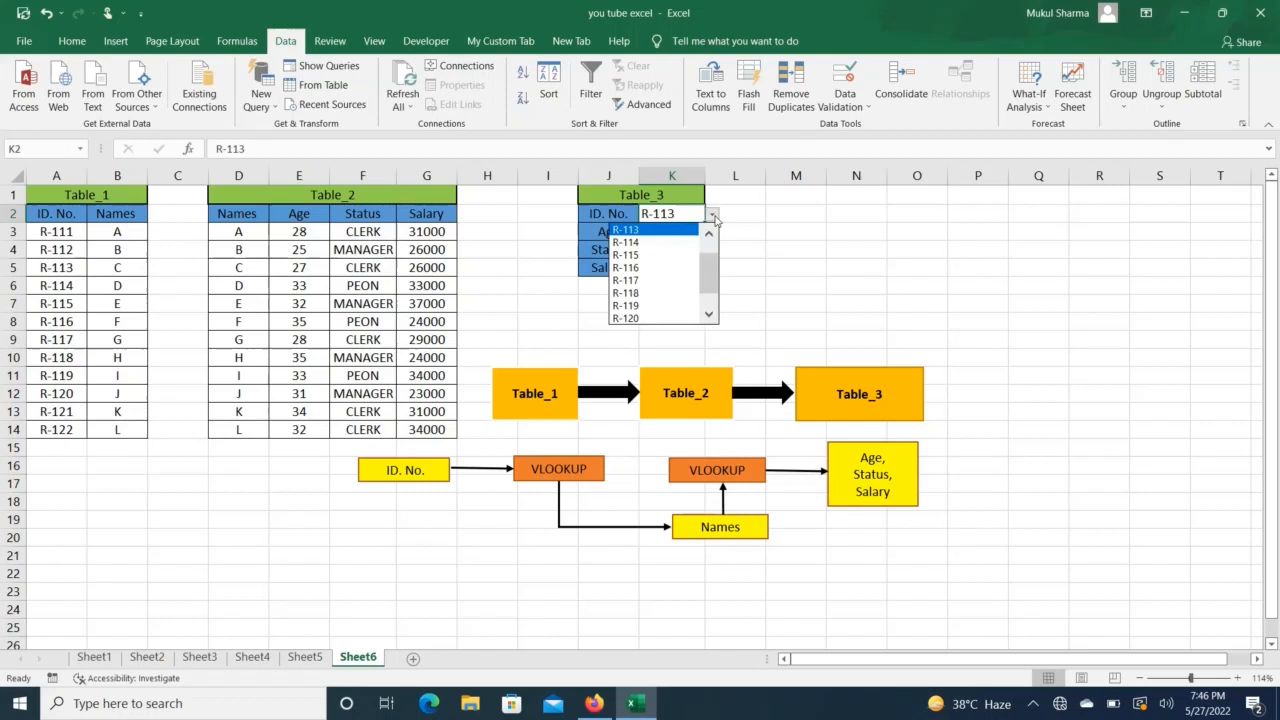
click(655, 280)
click(657, 285)
click(693, 213)
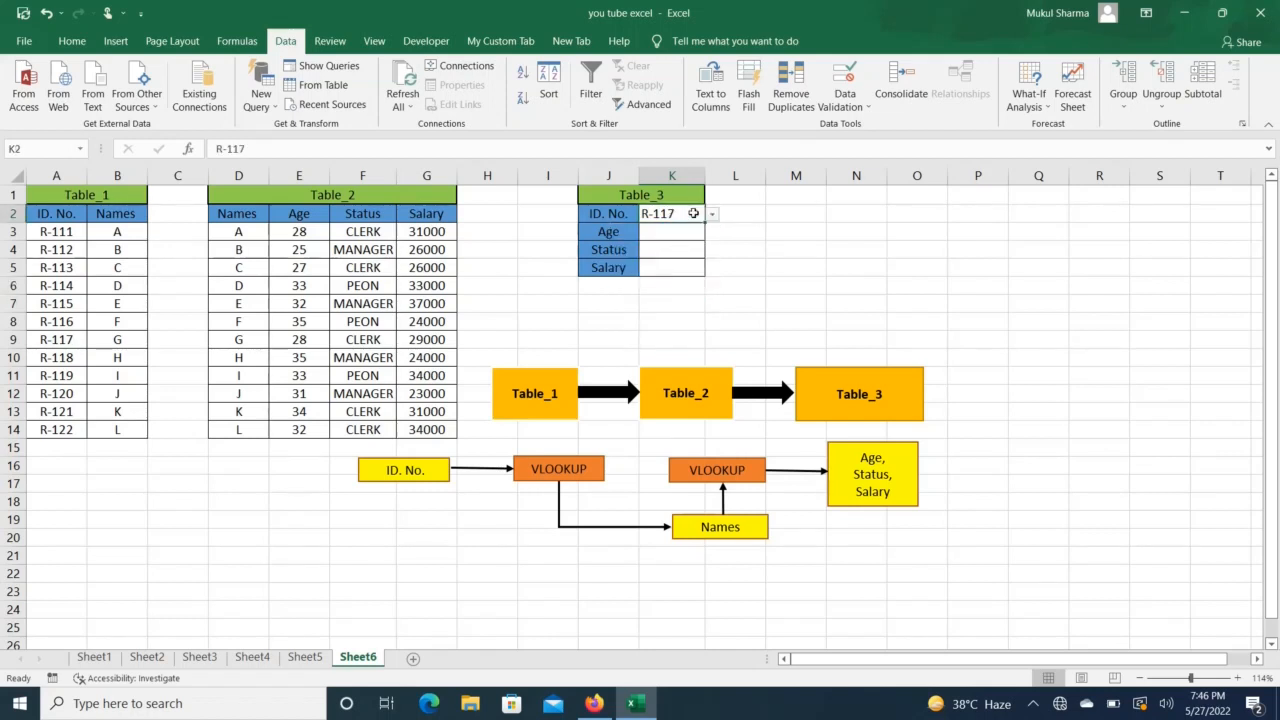
Step: Look up the name for the selected ID in cell N2 with =VLOOKUP(K2,A2:B14,2,0)
click(862, 214)
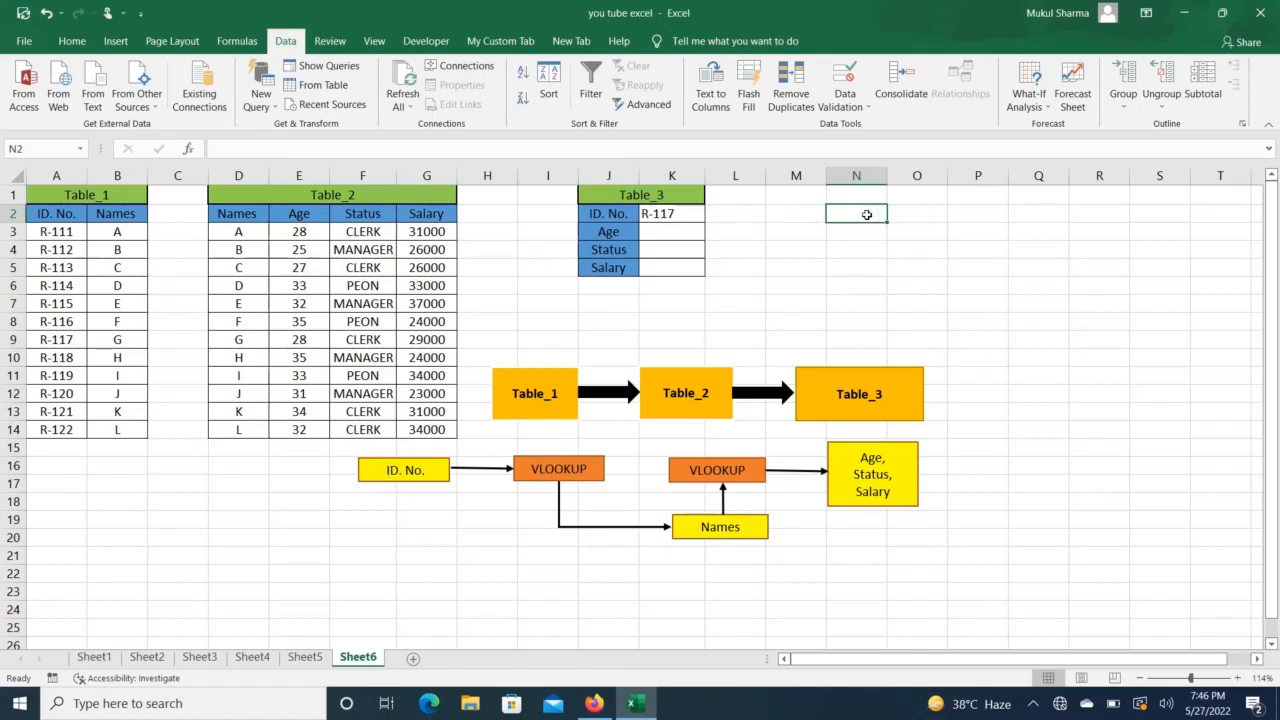
text(=VLOO)
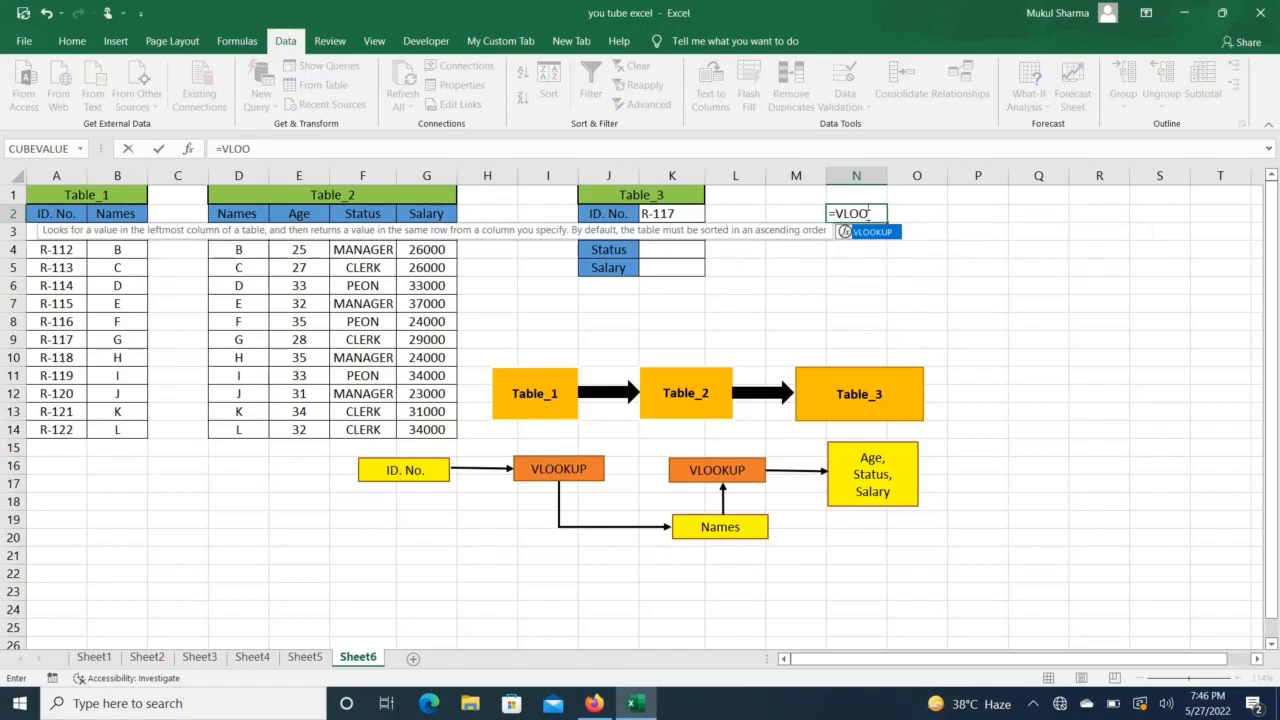
key(Tab)
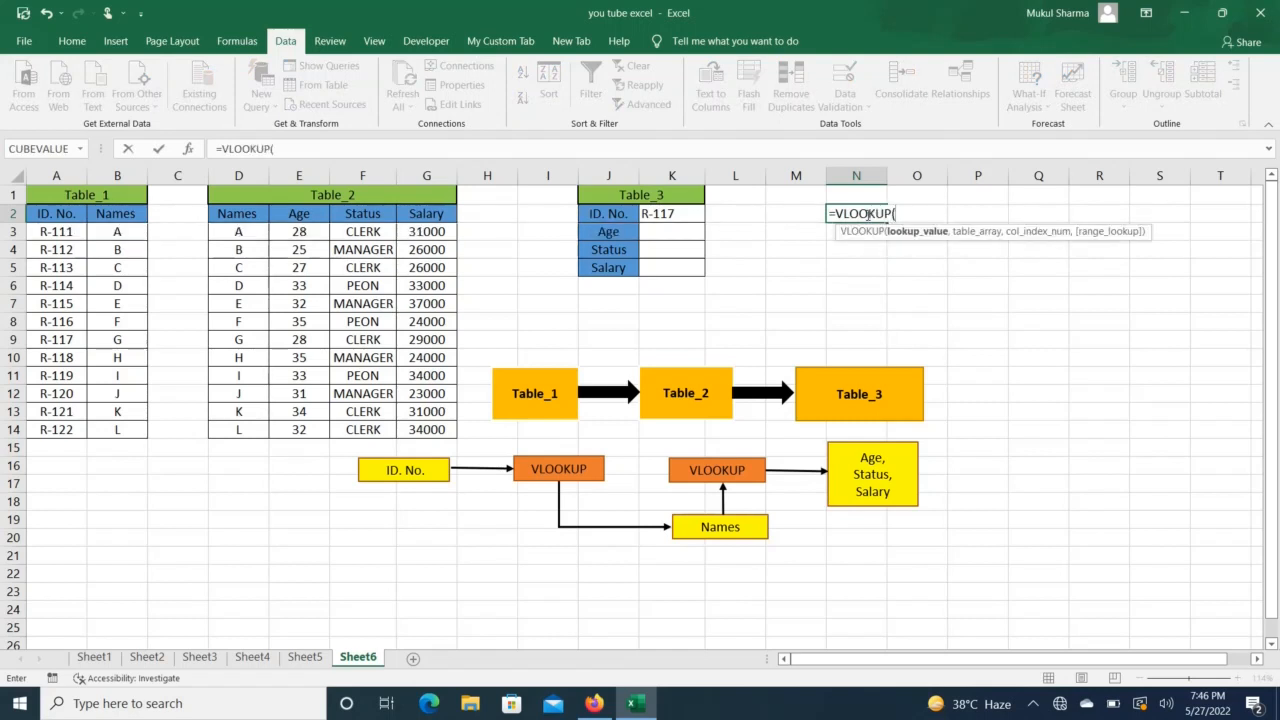
click(672, 216)
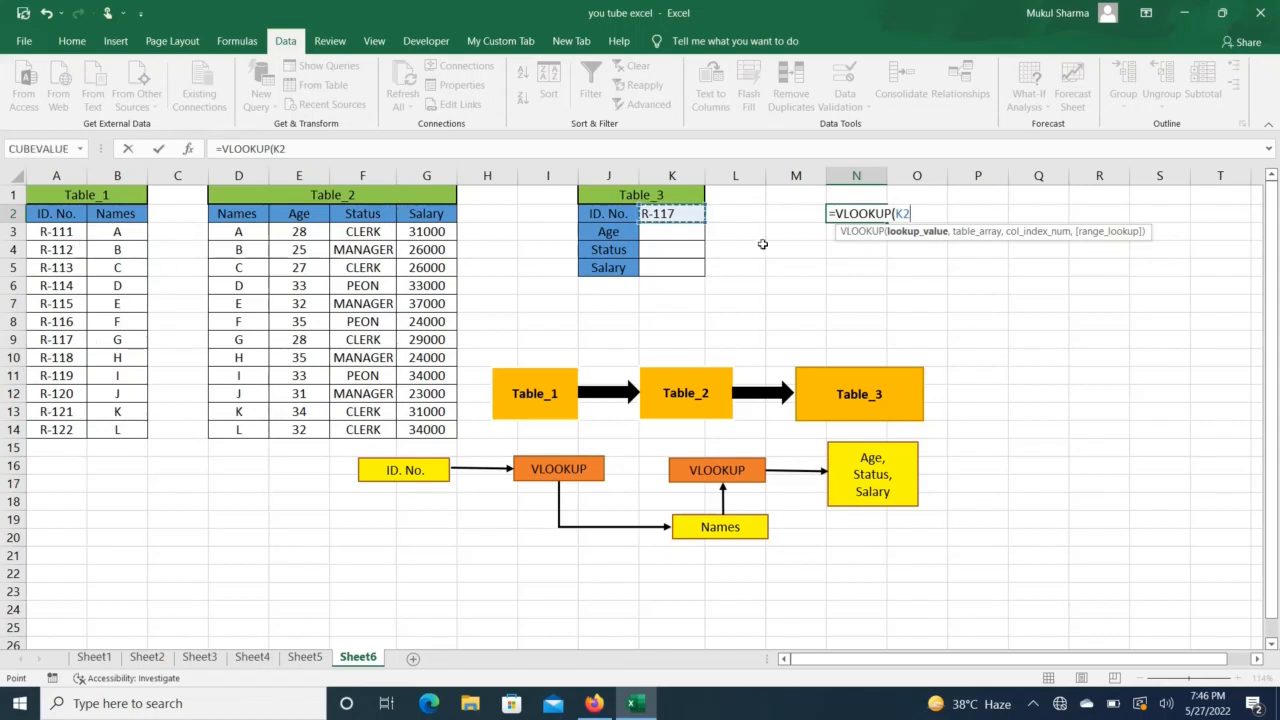
text(,)
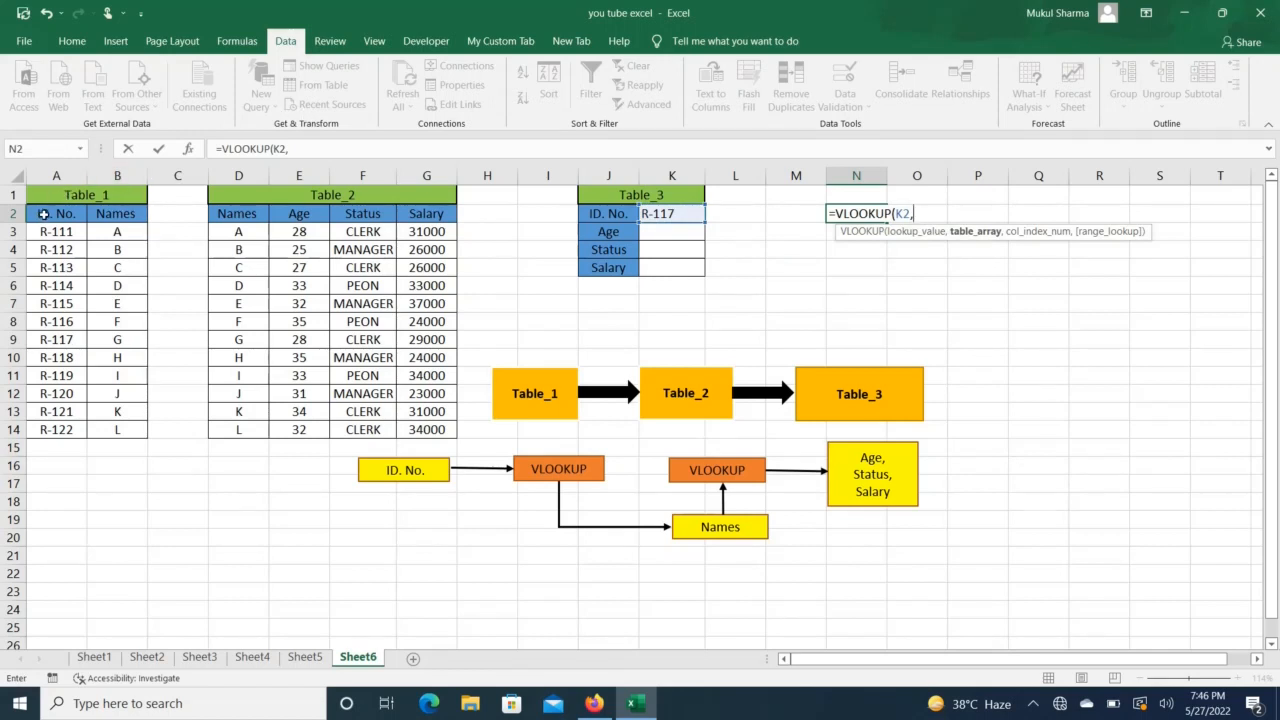
drag(43, 213, 119, 430)
text(,2,)
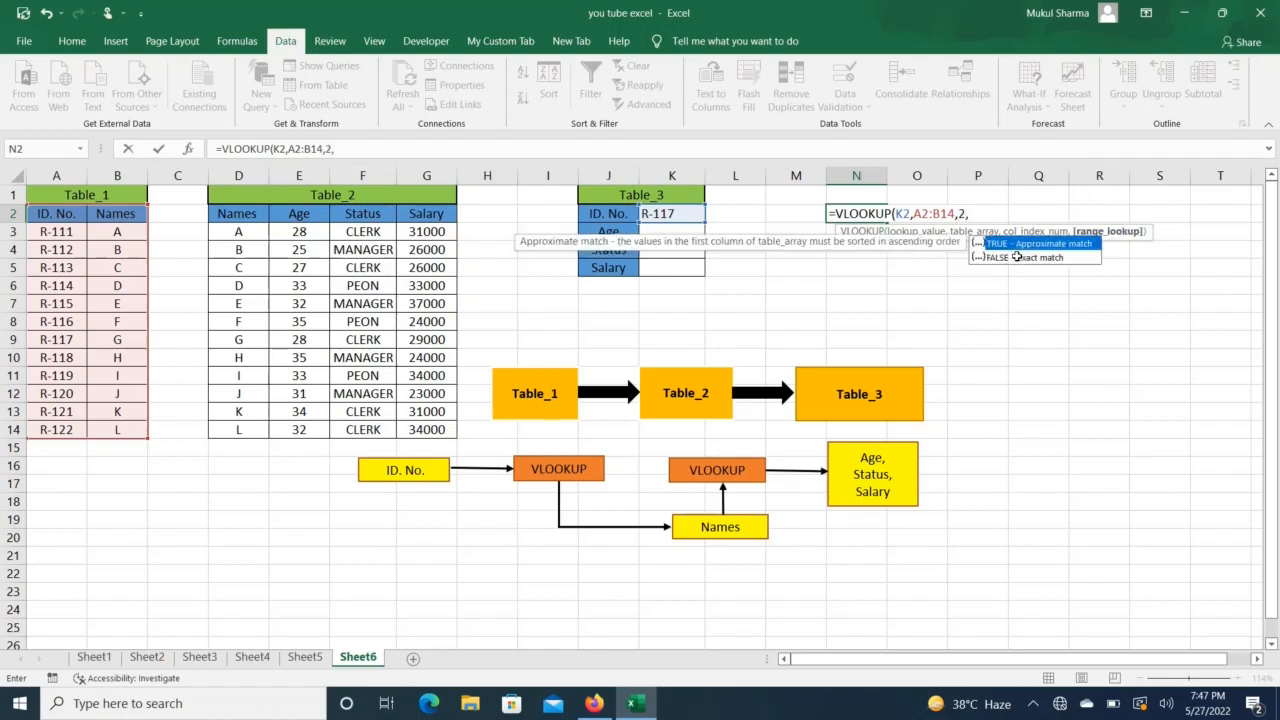
text(0))
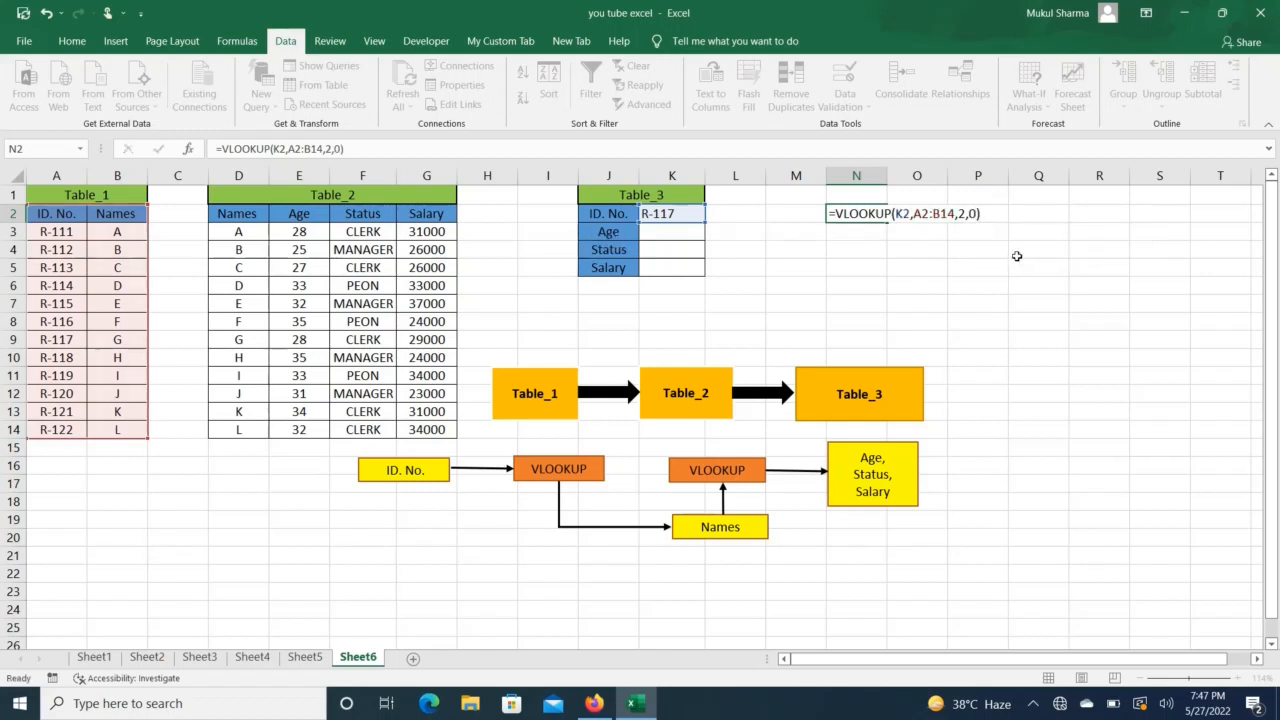
key(Return)
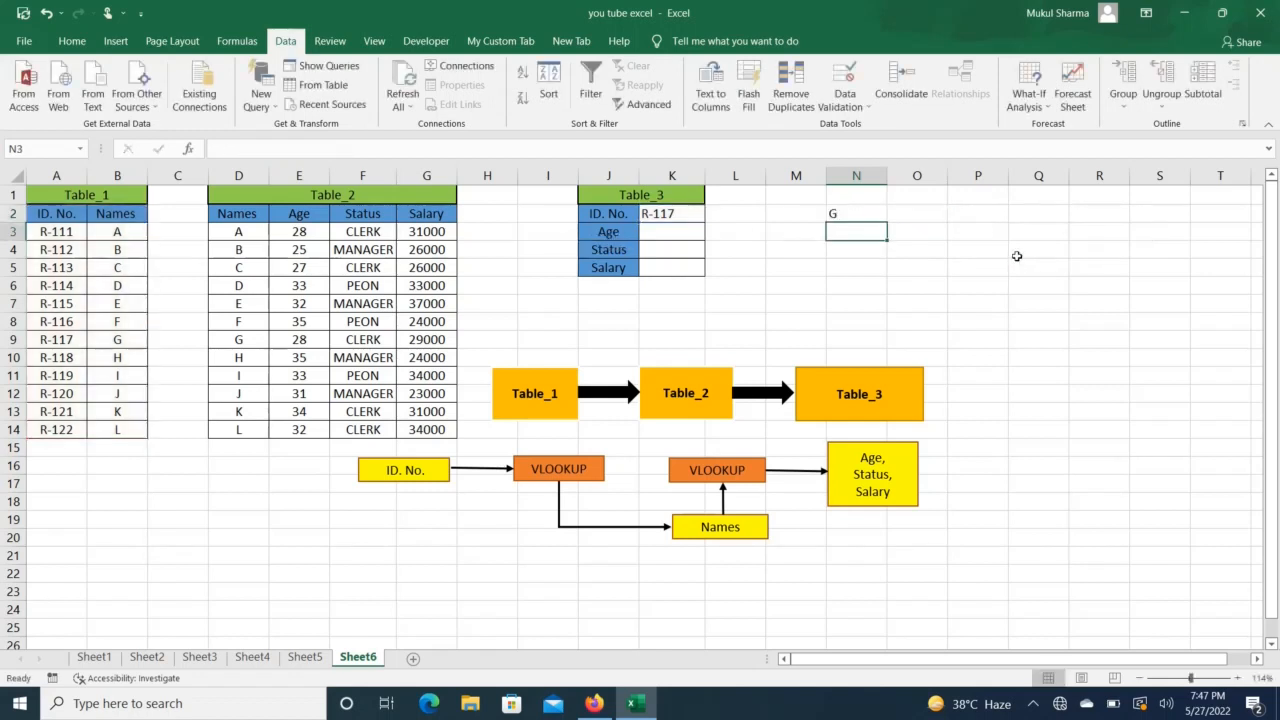
click(867, 214)
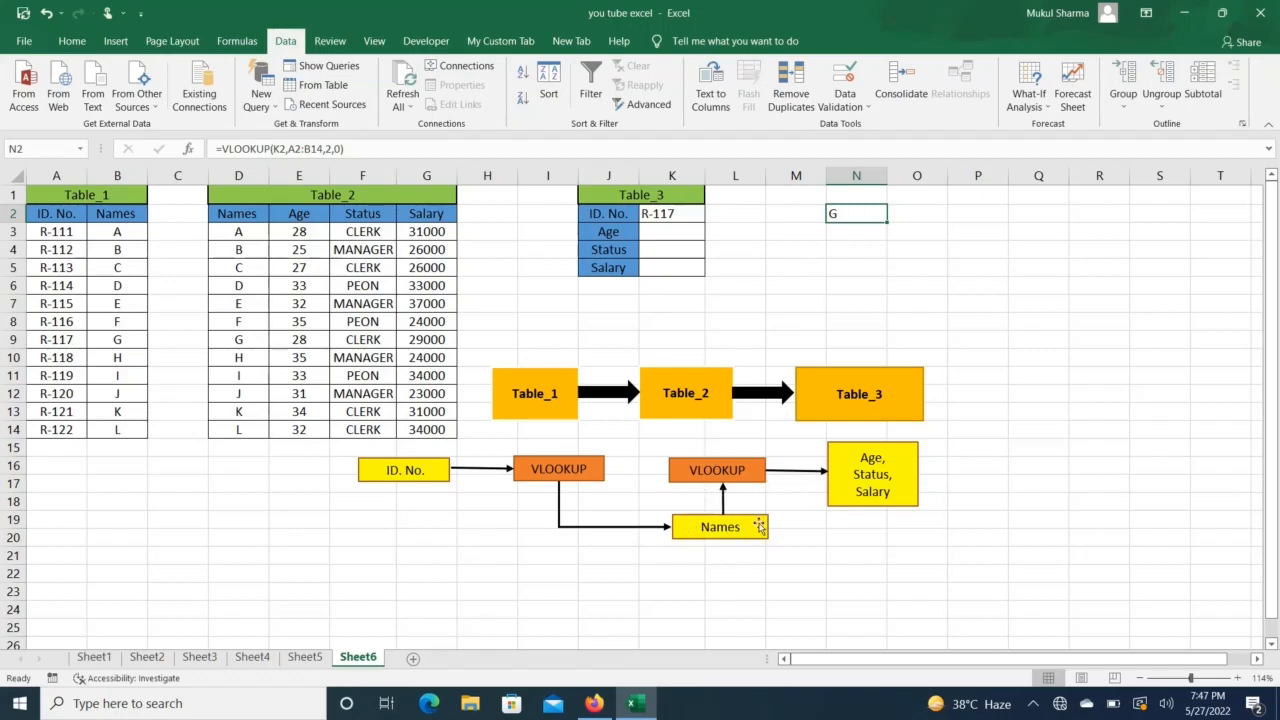
Step: Fill the Age cell K3 of Table_3 with =VLOOKUP(N2,D2:G14,2,0), using the looked-up name
ctrl+scroll(712, 522, up, 4)
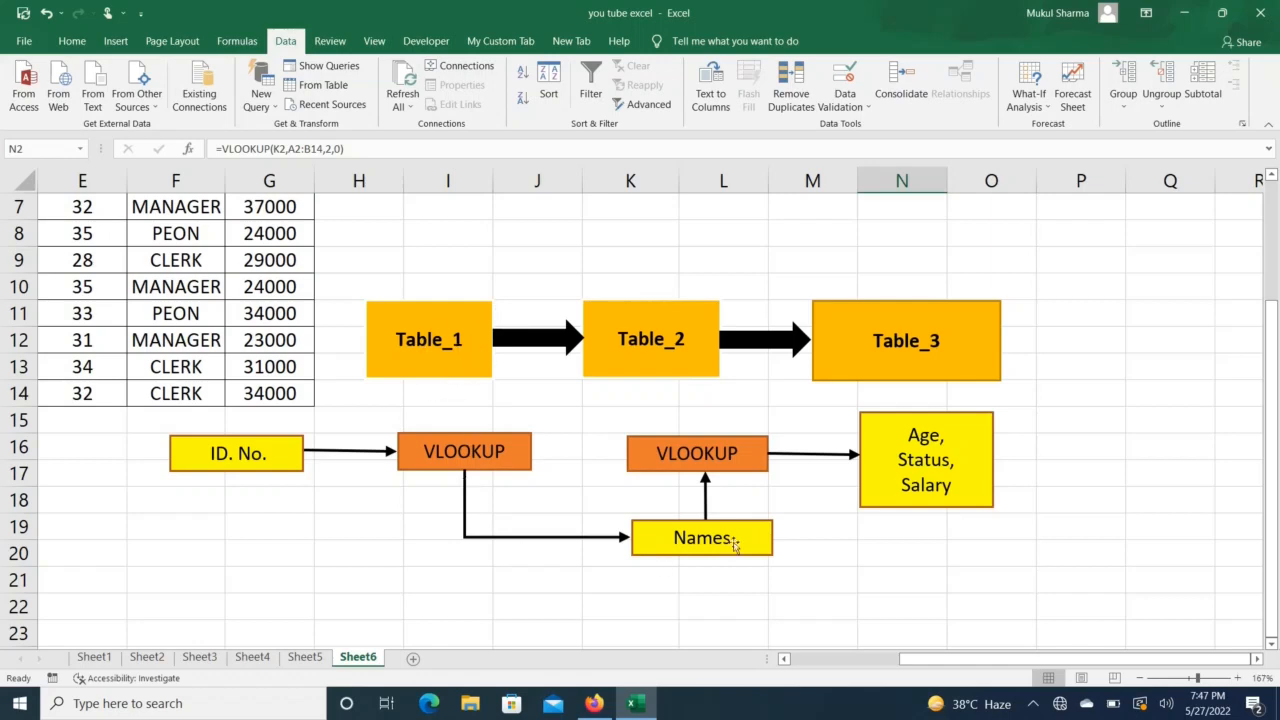
scroll(712, 545, down, 5)
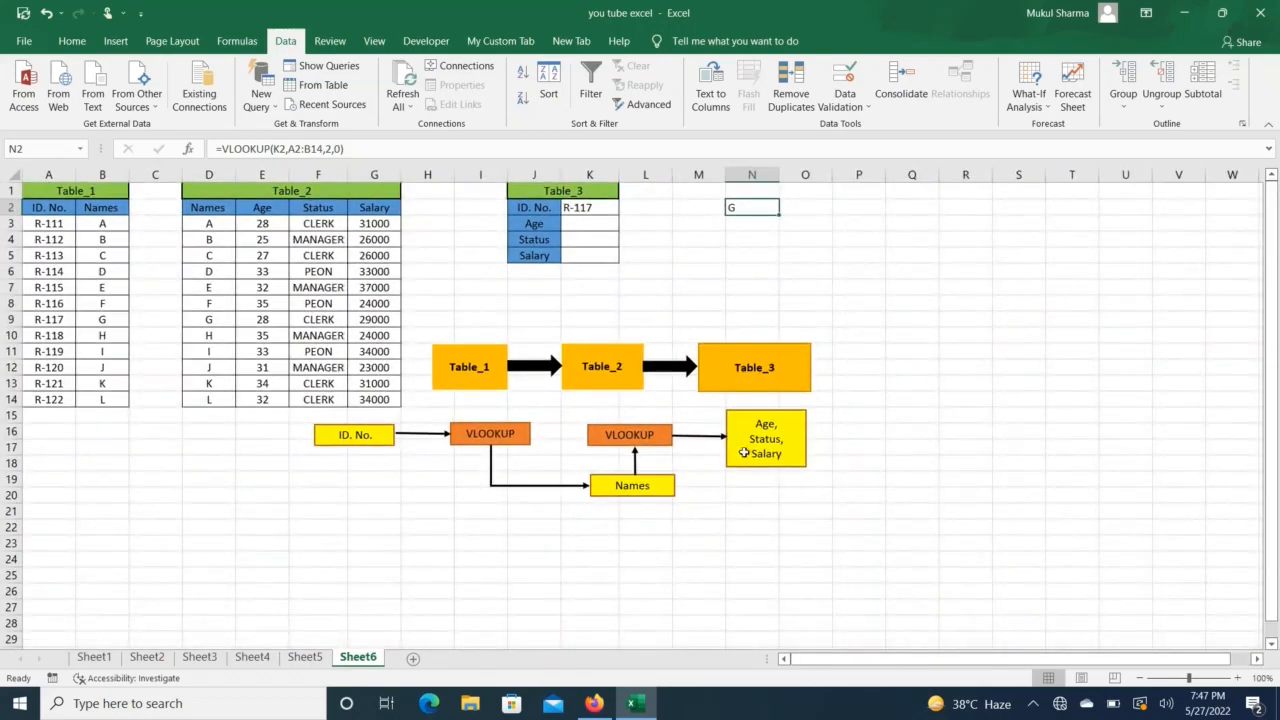
click(598, 226)
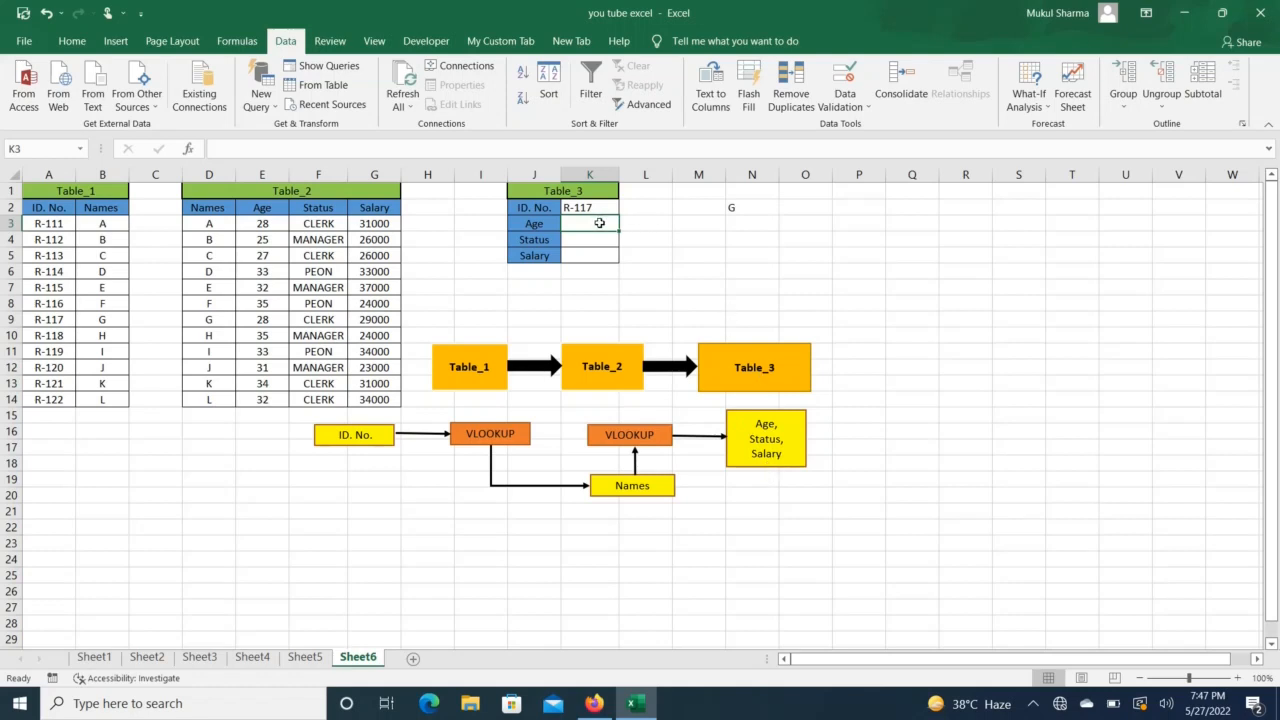
text(=)
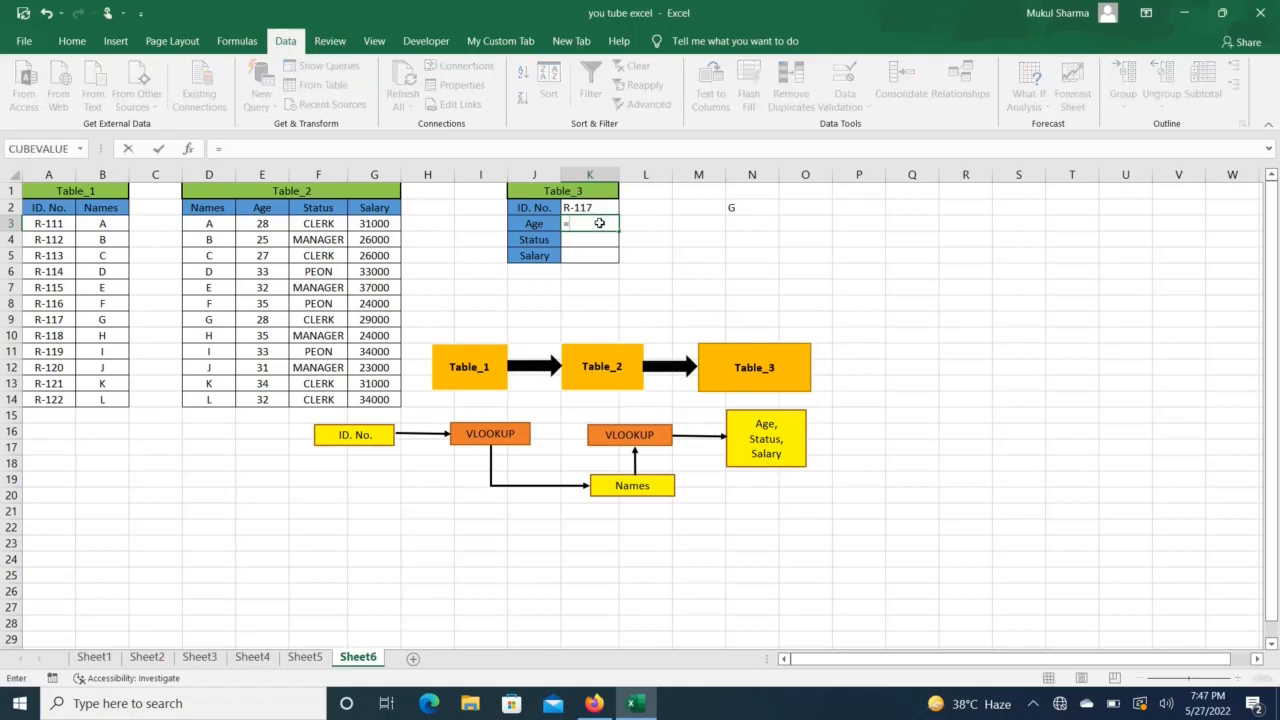
text(VLOOKU)
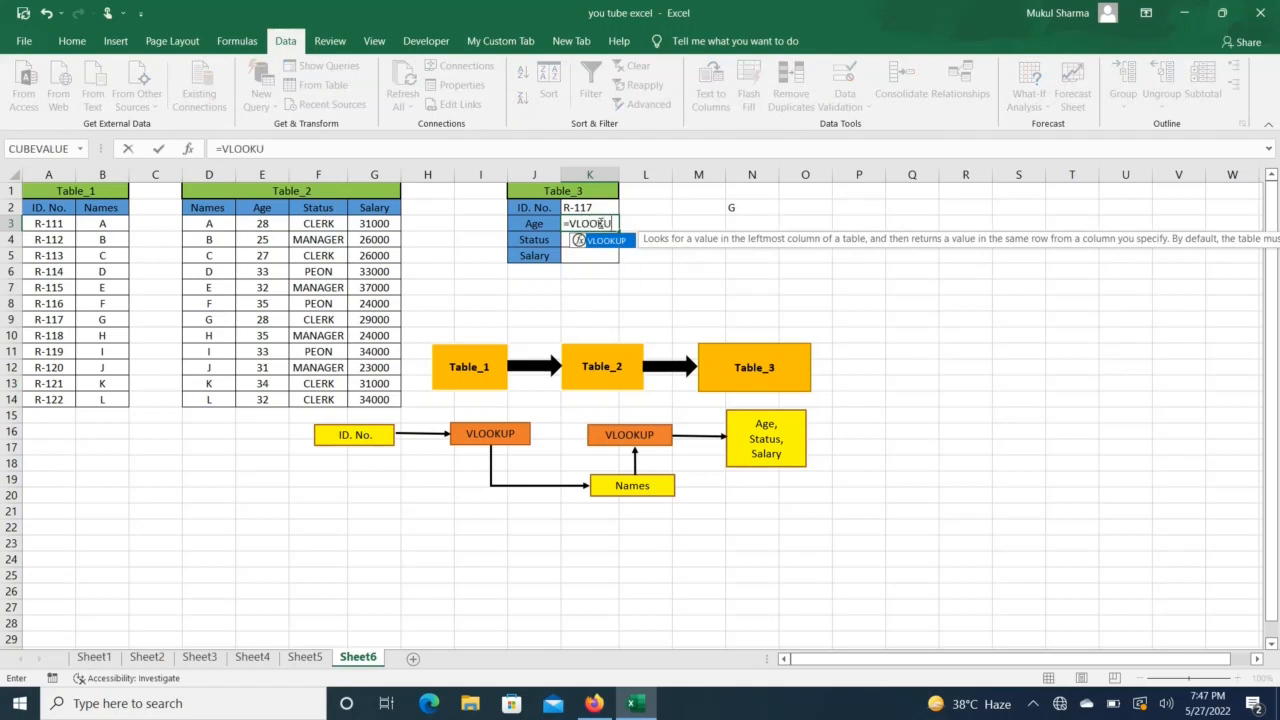
text(()
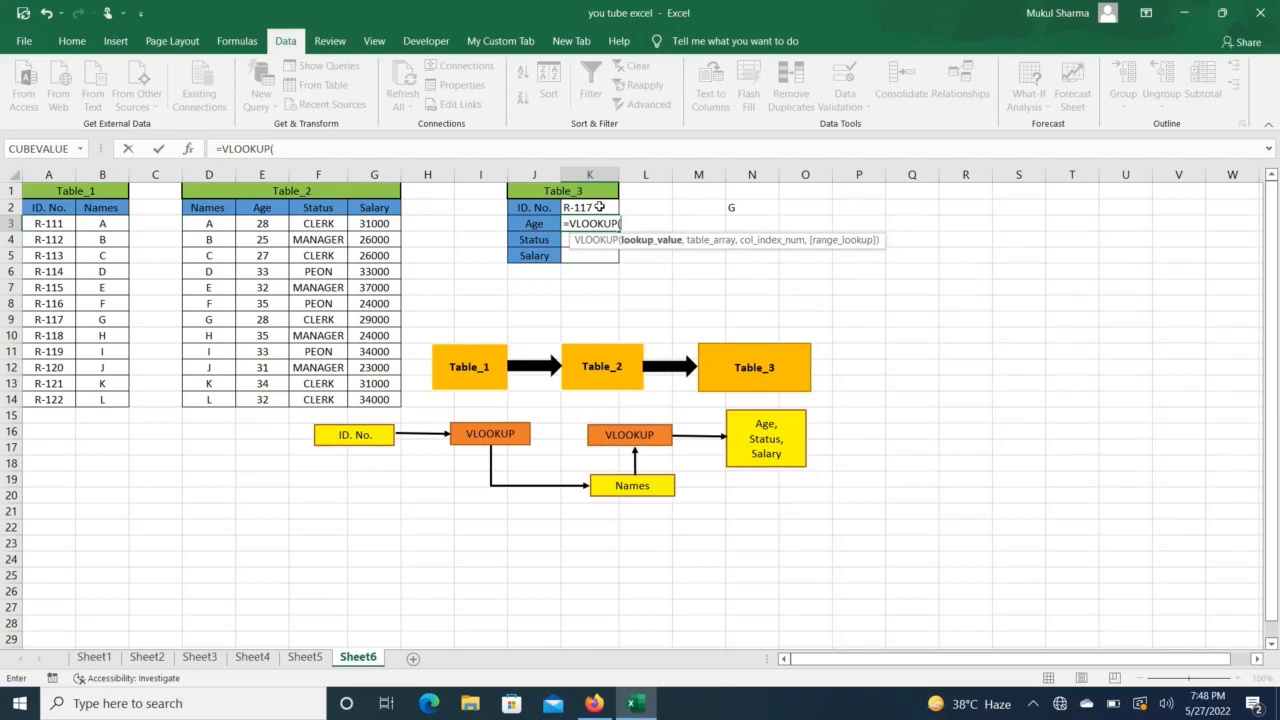
click(746, 206)
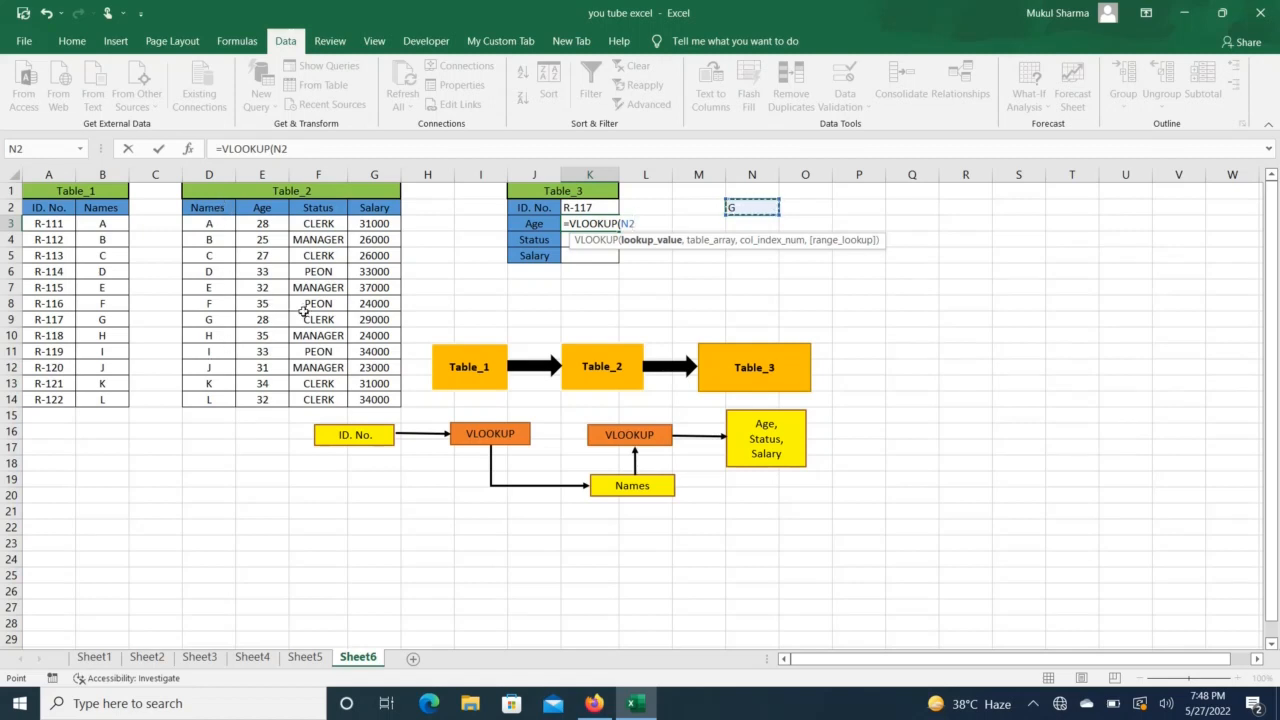
text(,)
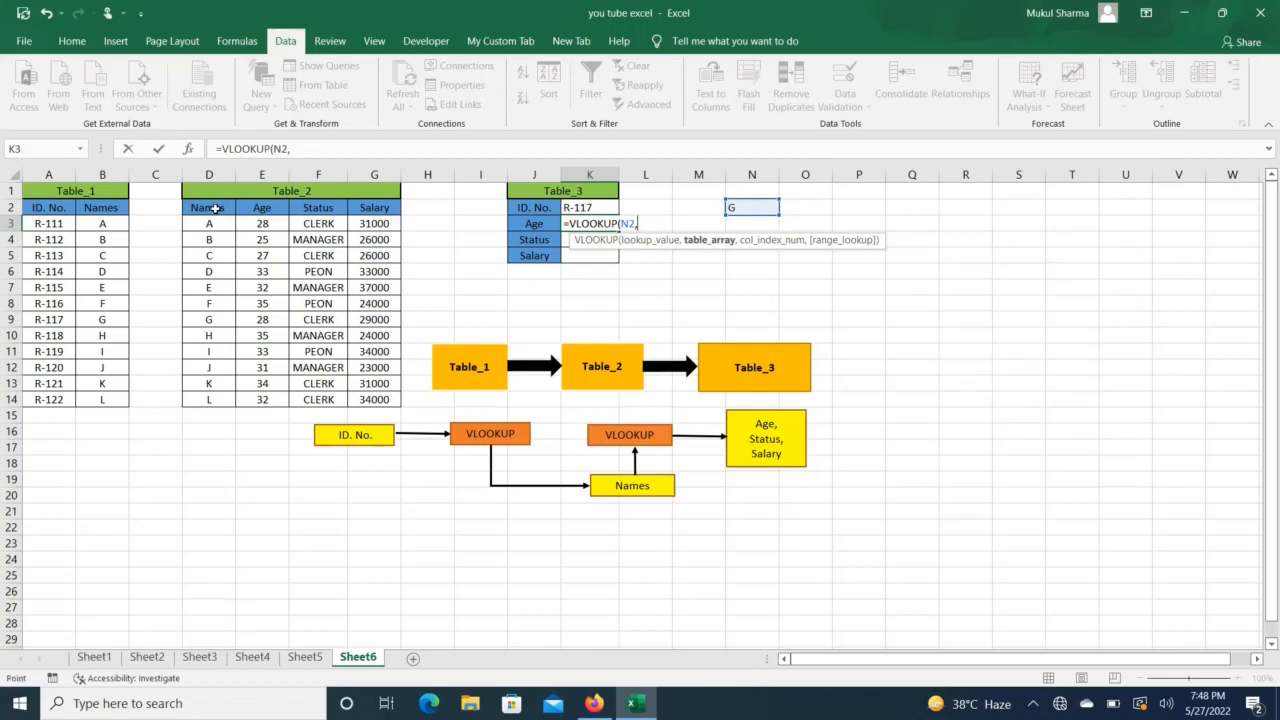
drag(213, 208, 378, 393)
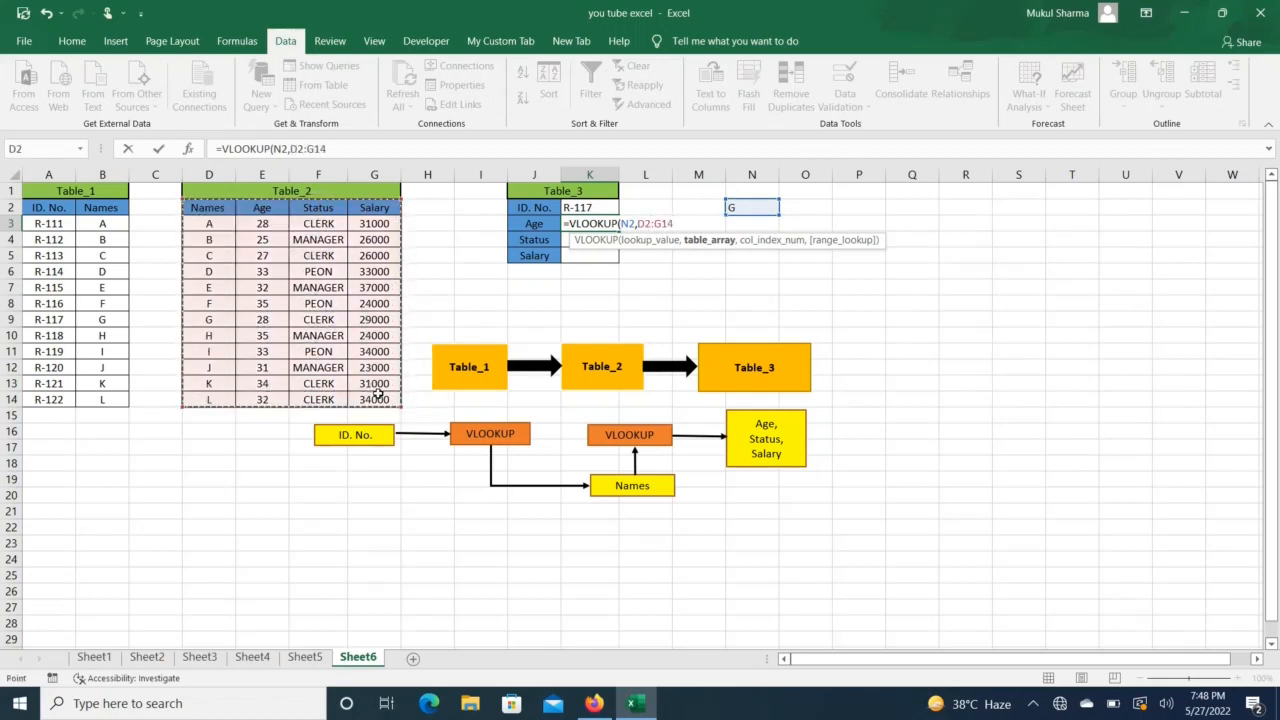
text(,)
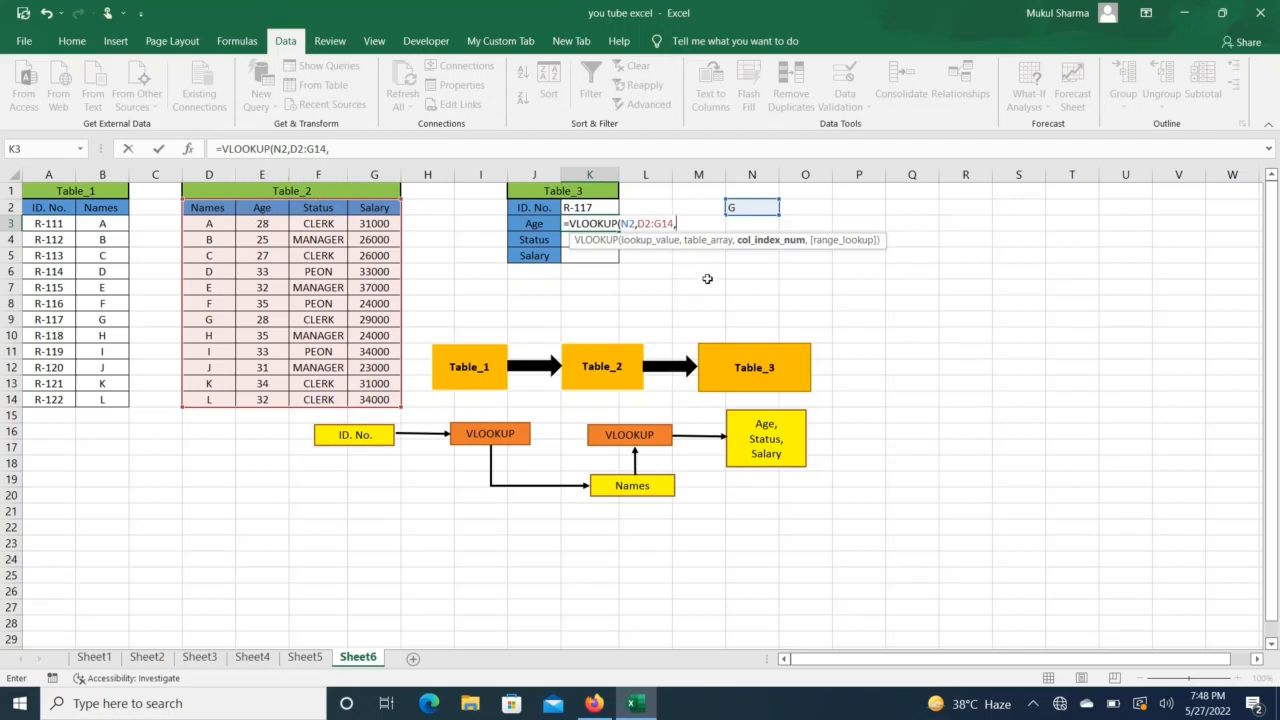
text(2)
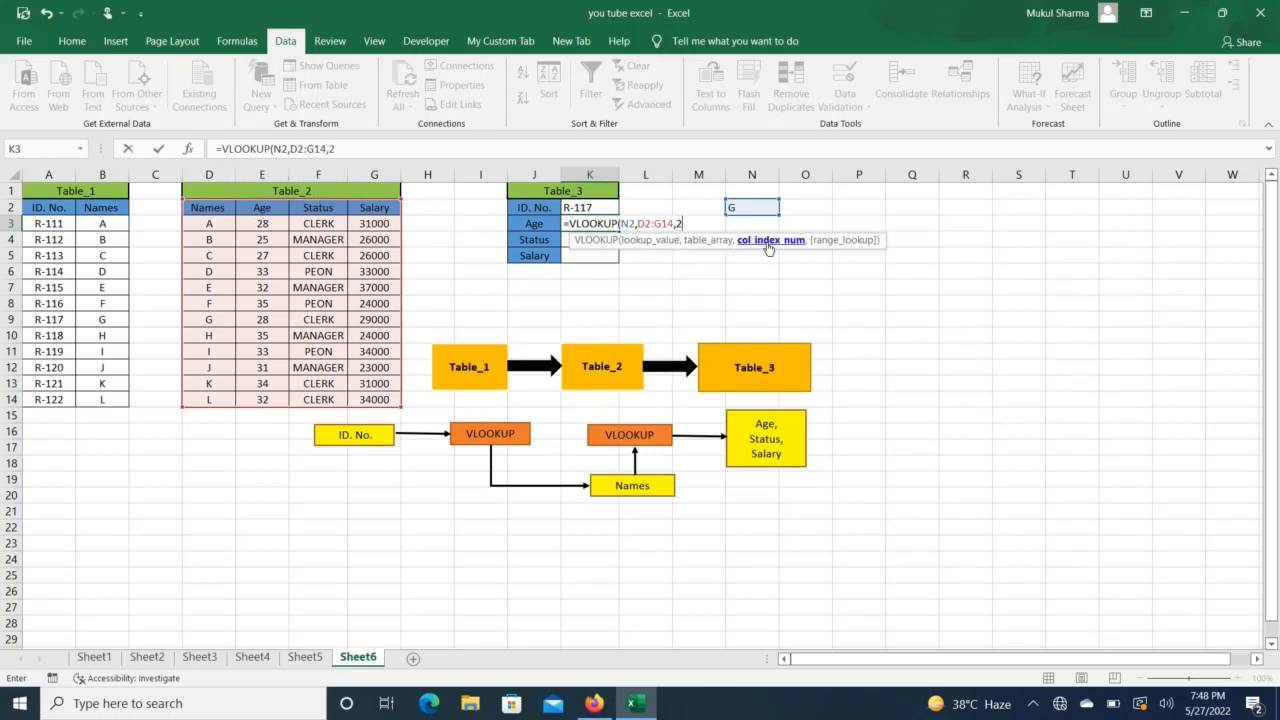
text(,0)
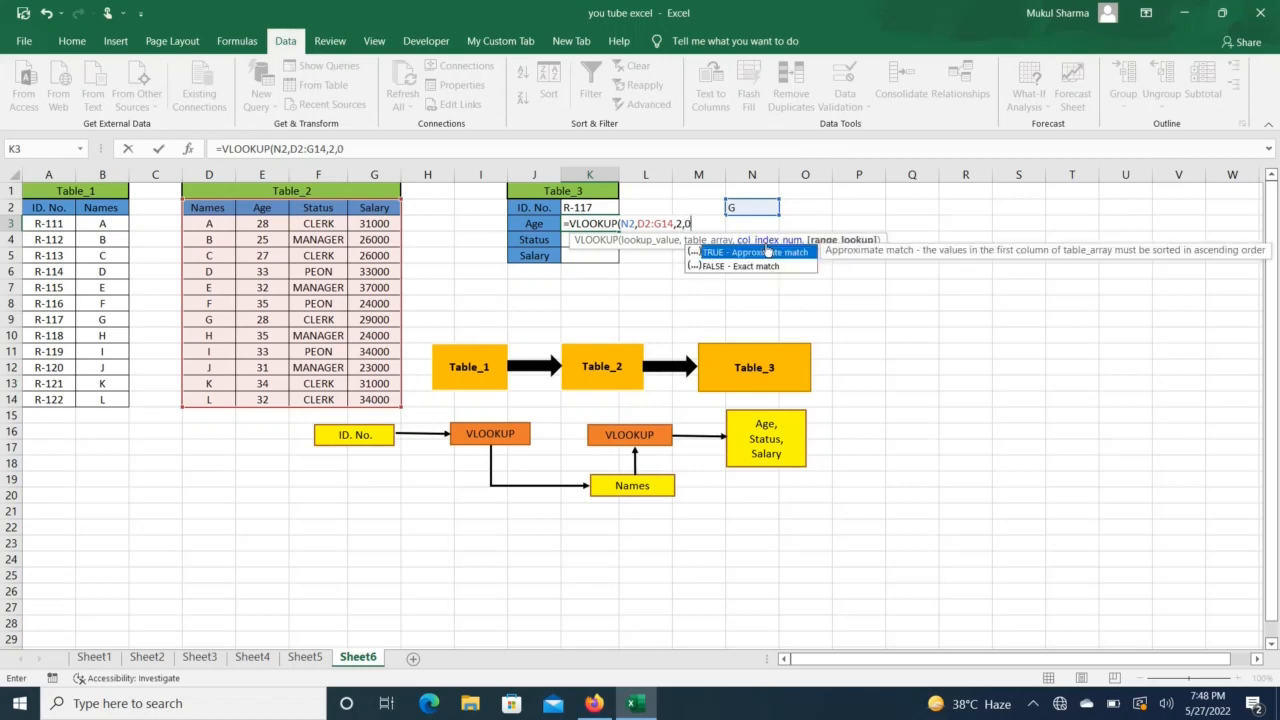
text())
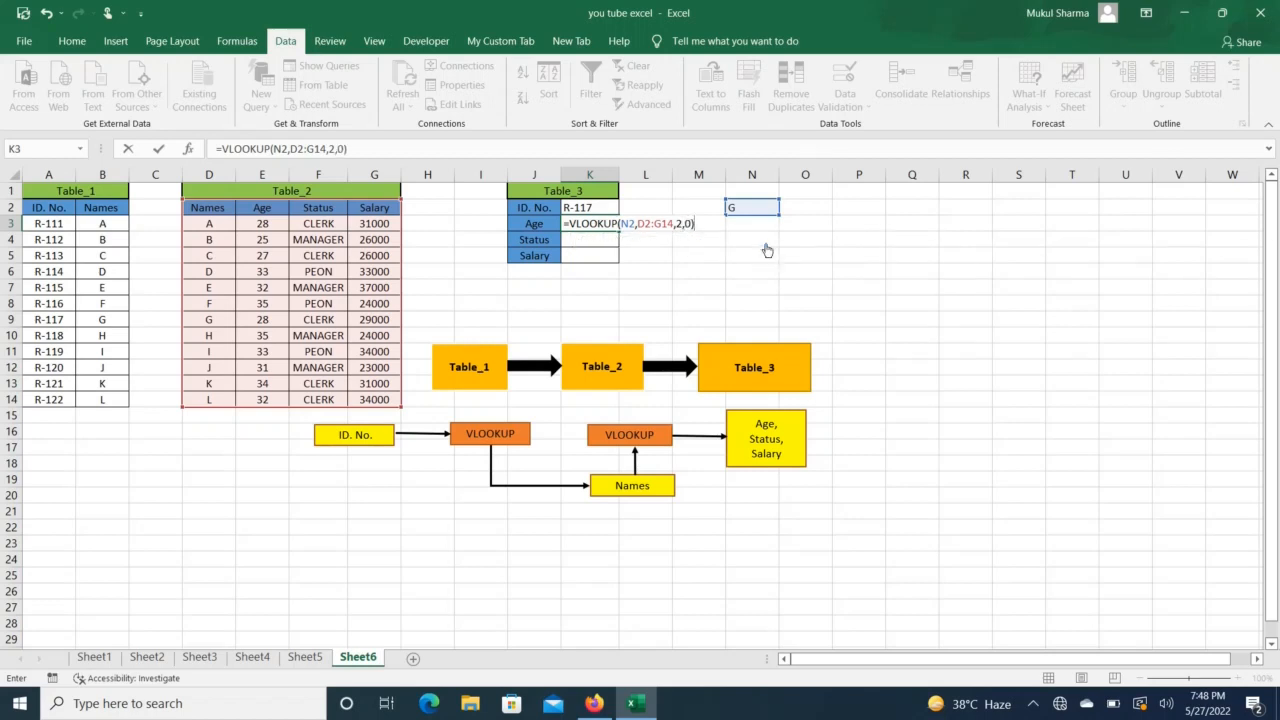
key(Return)
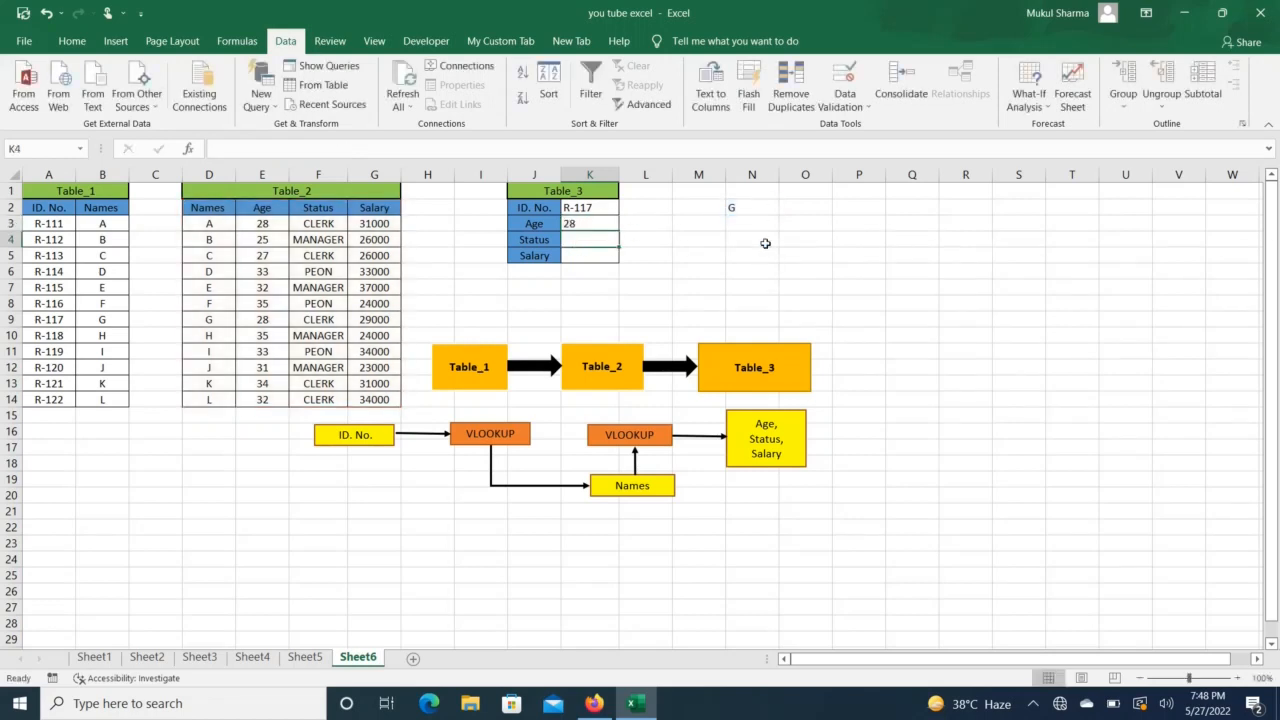
Step: Check the Age result in K3 against the age listed for name G in Table_2
click(589, 221)
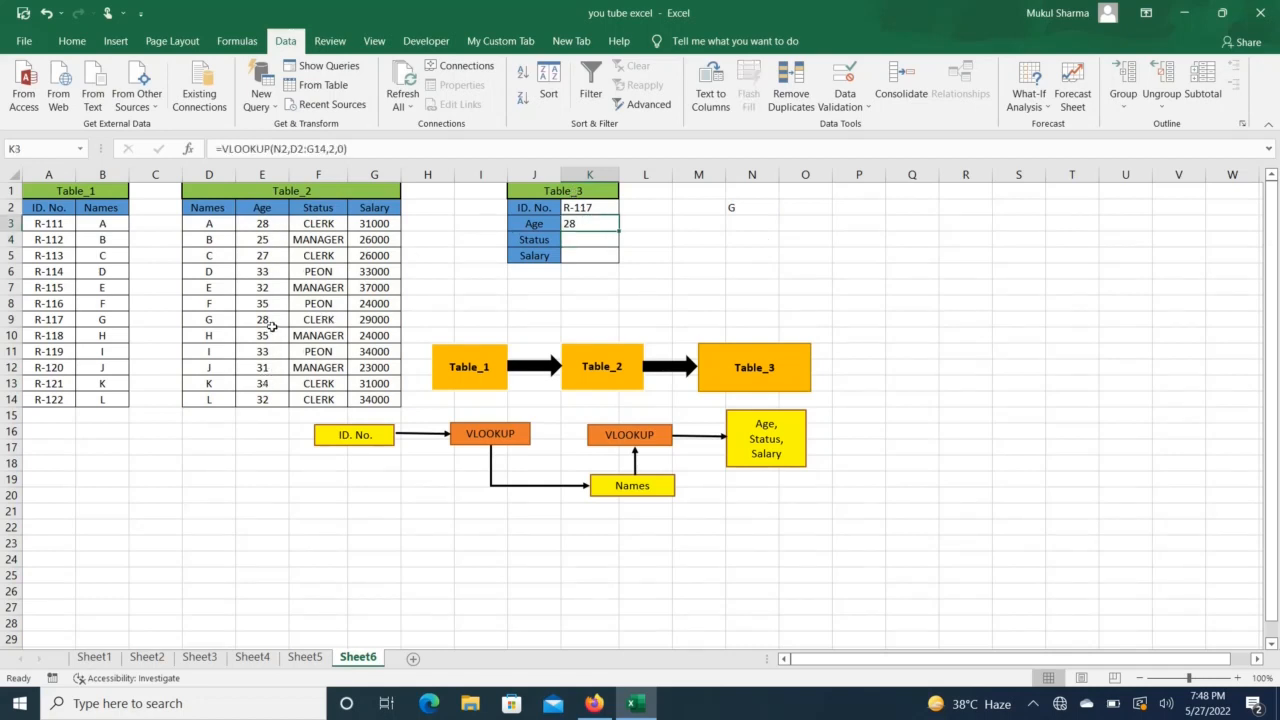
click(229, 320)
click(266, 320)
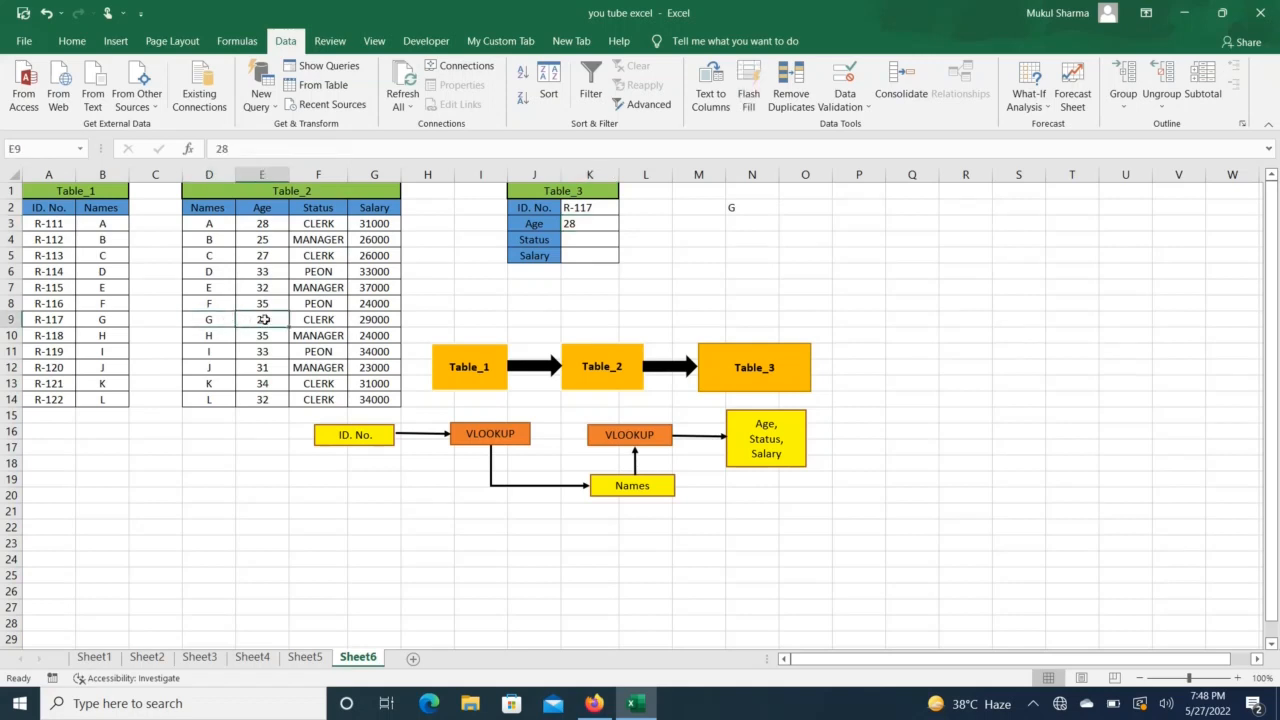
click(593, 223)
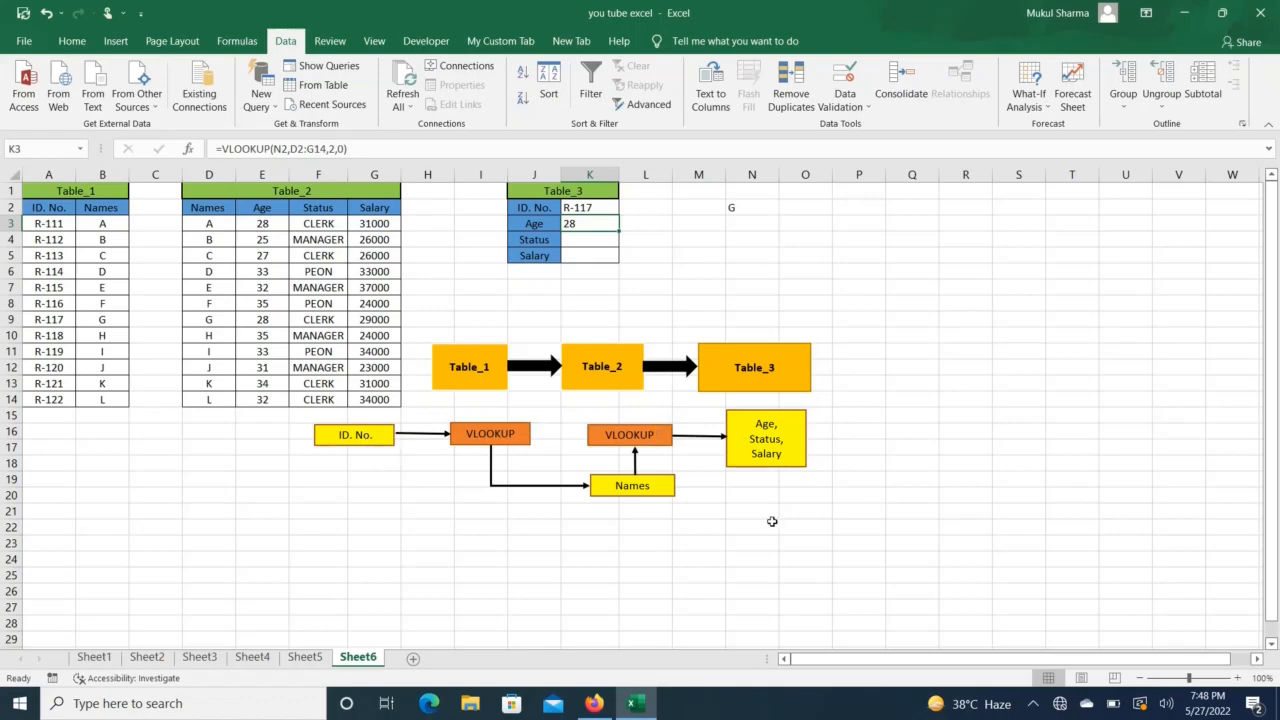
Step: Copy the VLOOKUP(K2,A2:B14,2,0) expression from cell N2 without its equals sign, leaving the cell's formula as it is
ctrl+scroll(772, 521, up, 5)
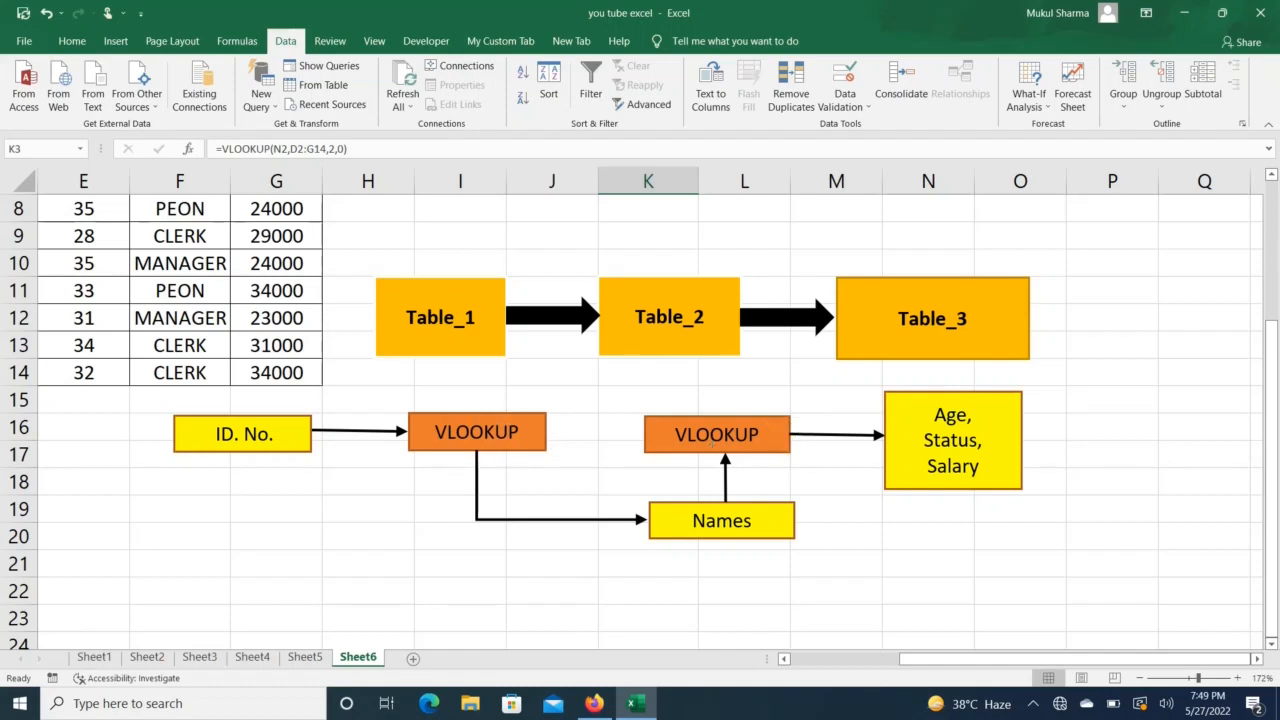
click(1276, 265)
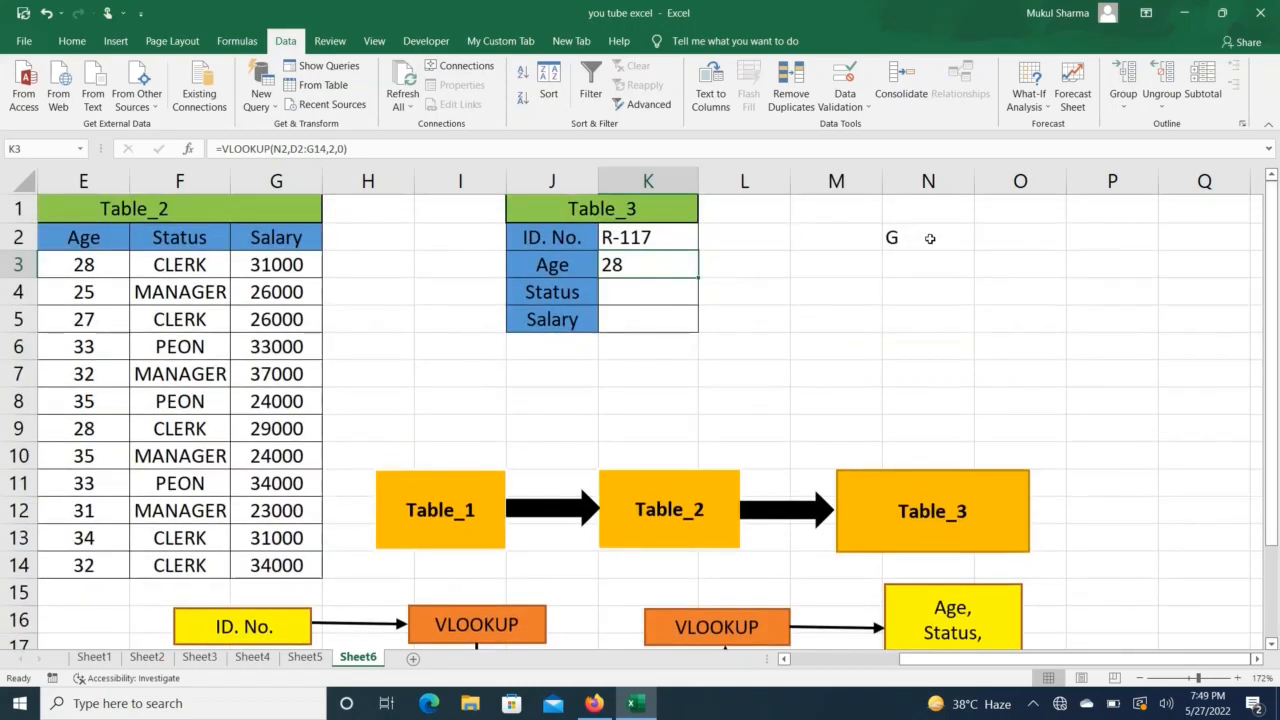
click(931, 237)
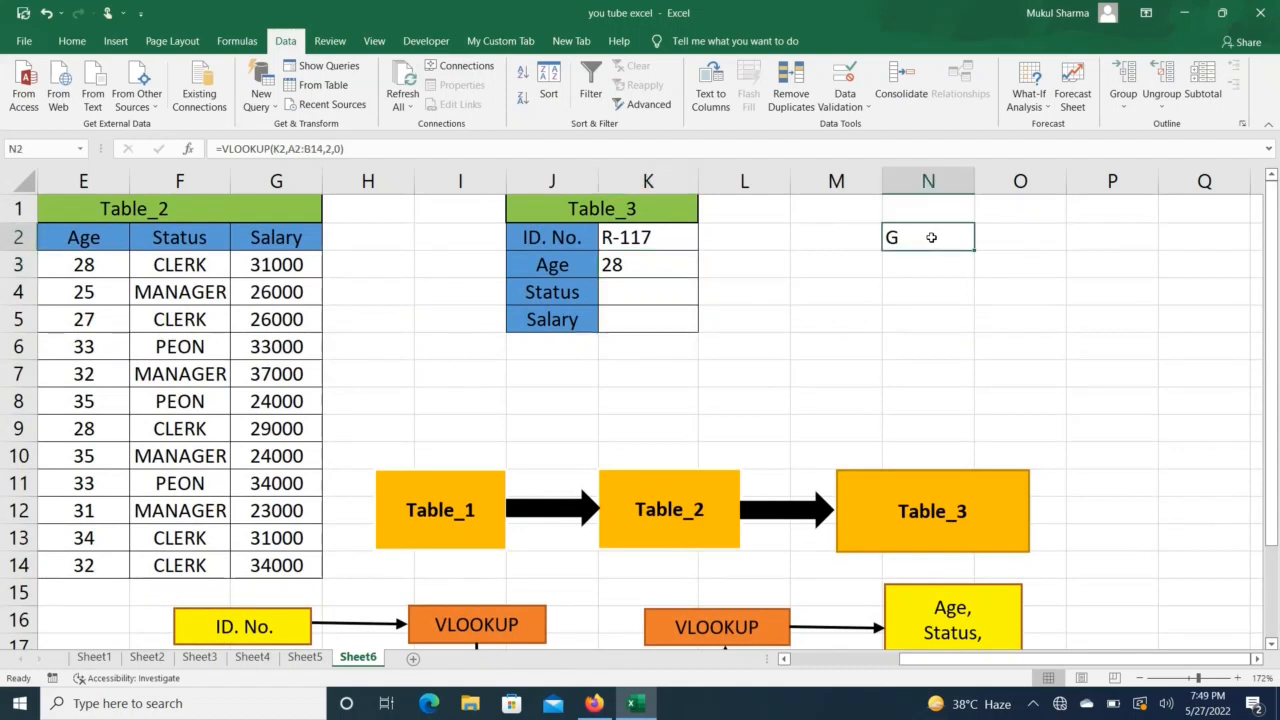
key(F2)
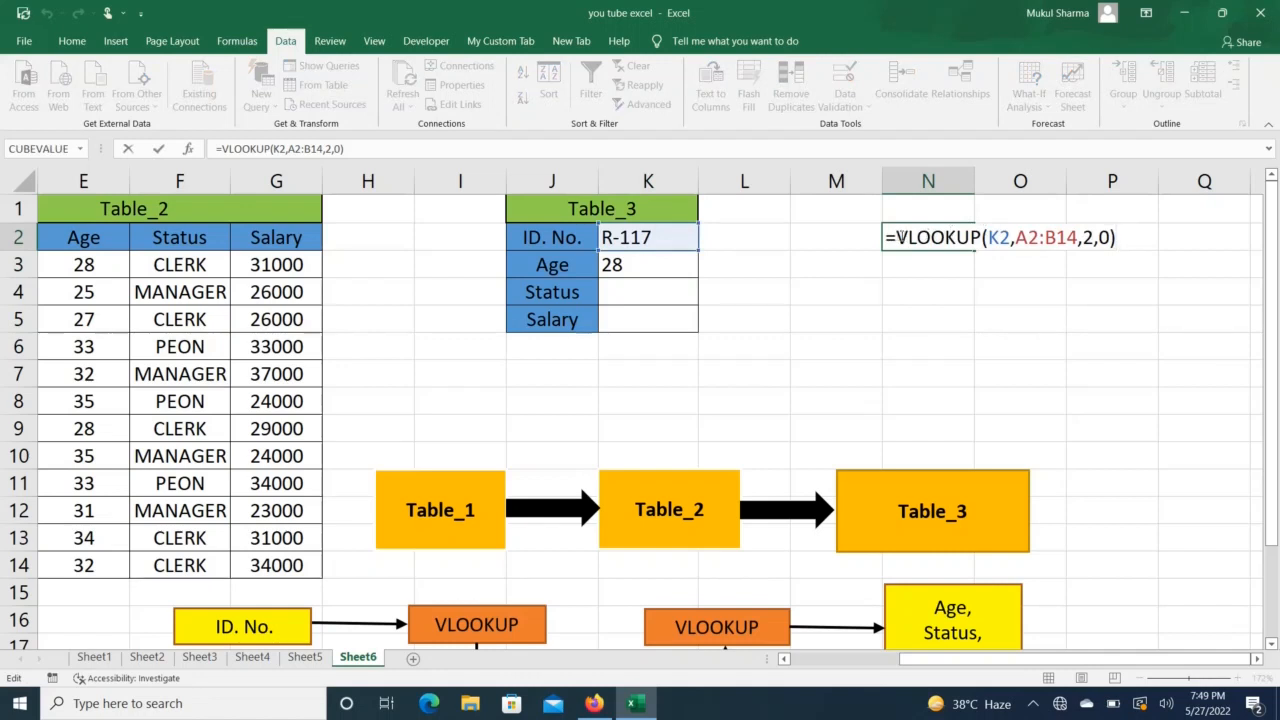
drag(897, 236, 1122, 246)
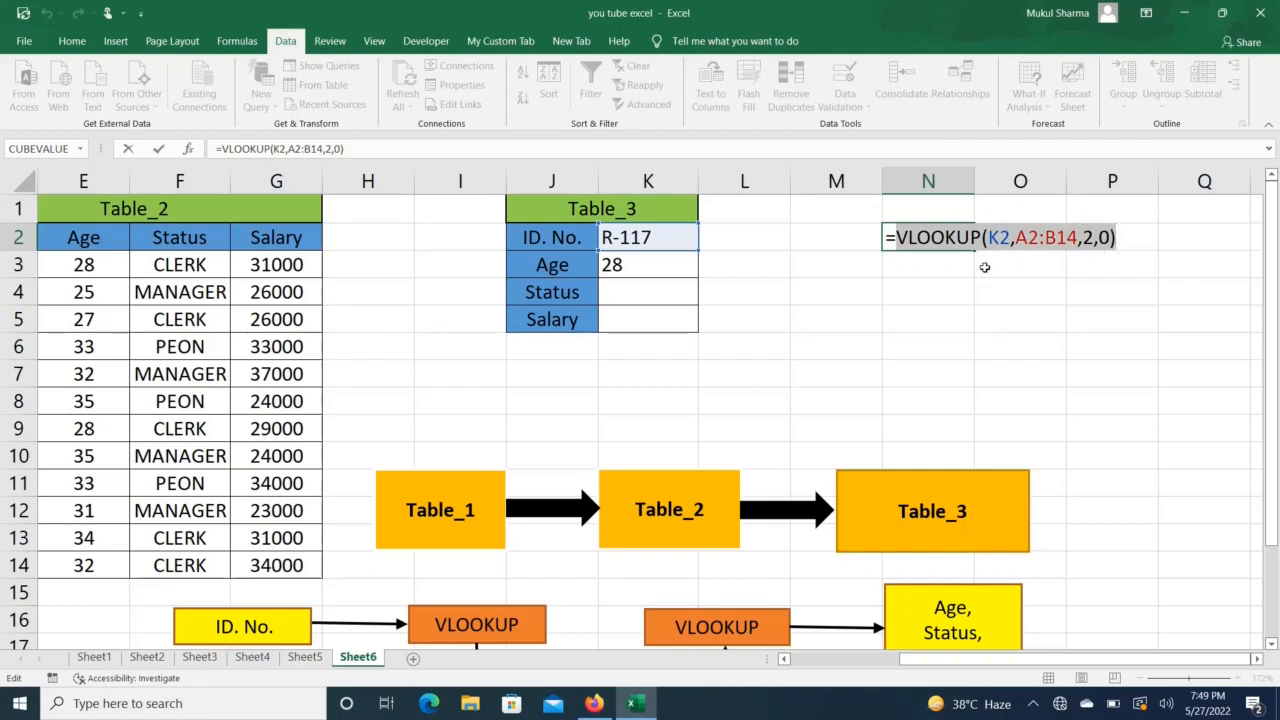
text(G)
key(Return)
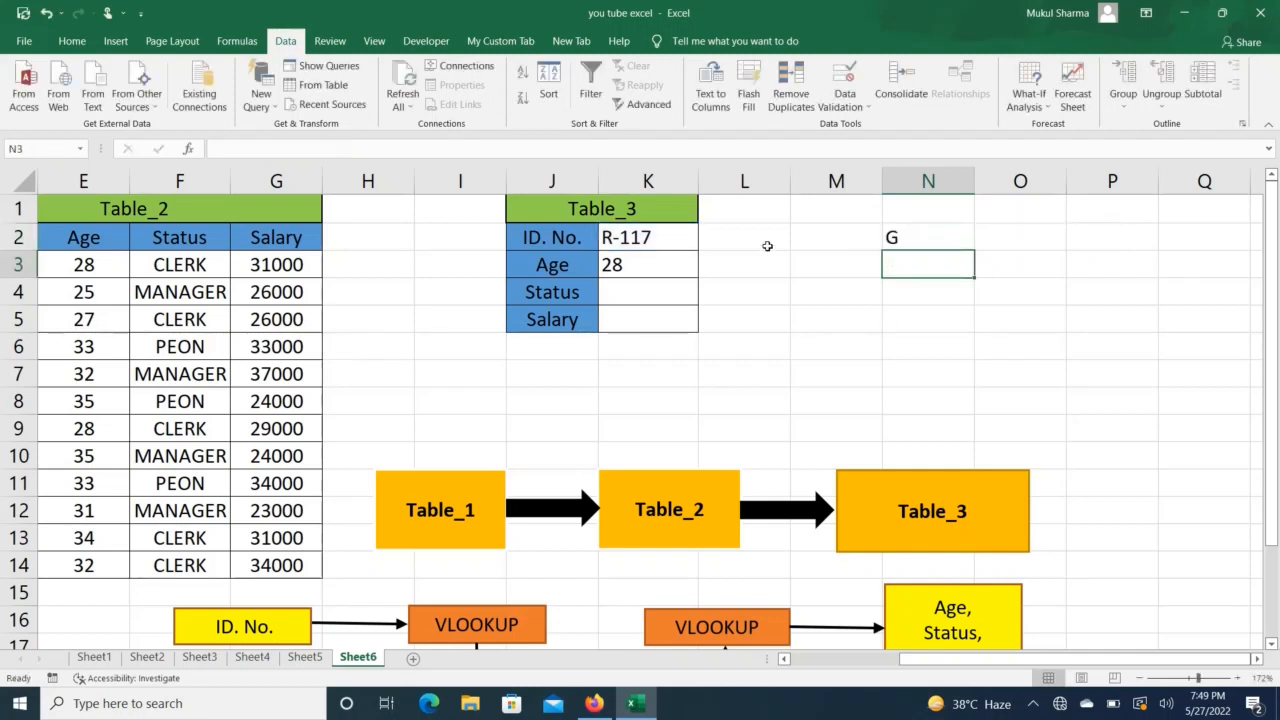
Step: Replace the N2 lookup value in K3's Age formula with the copied VLOOKUP(K2,A2:B14,2,0)
click(630, 264)
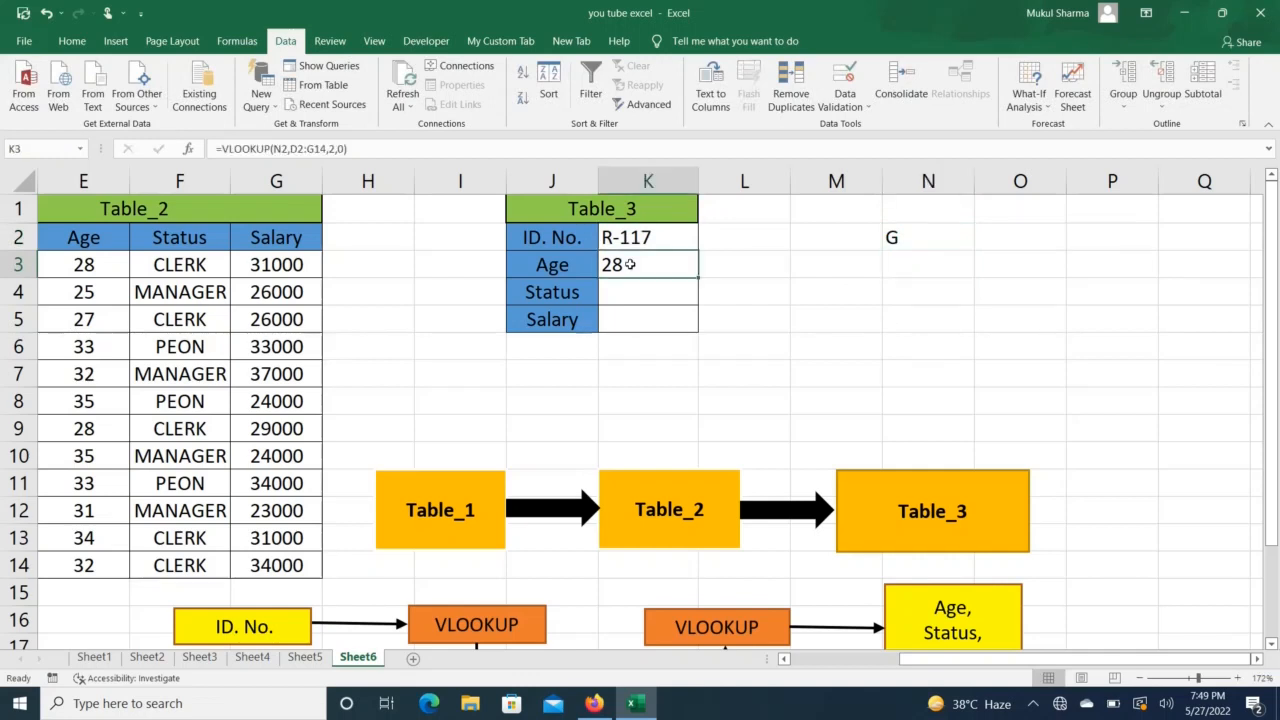
double_click(630, 264)
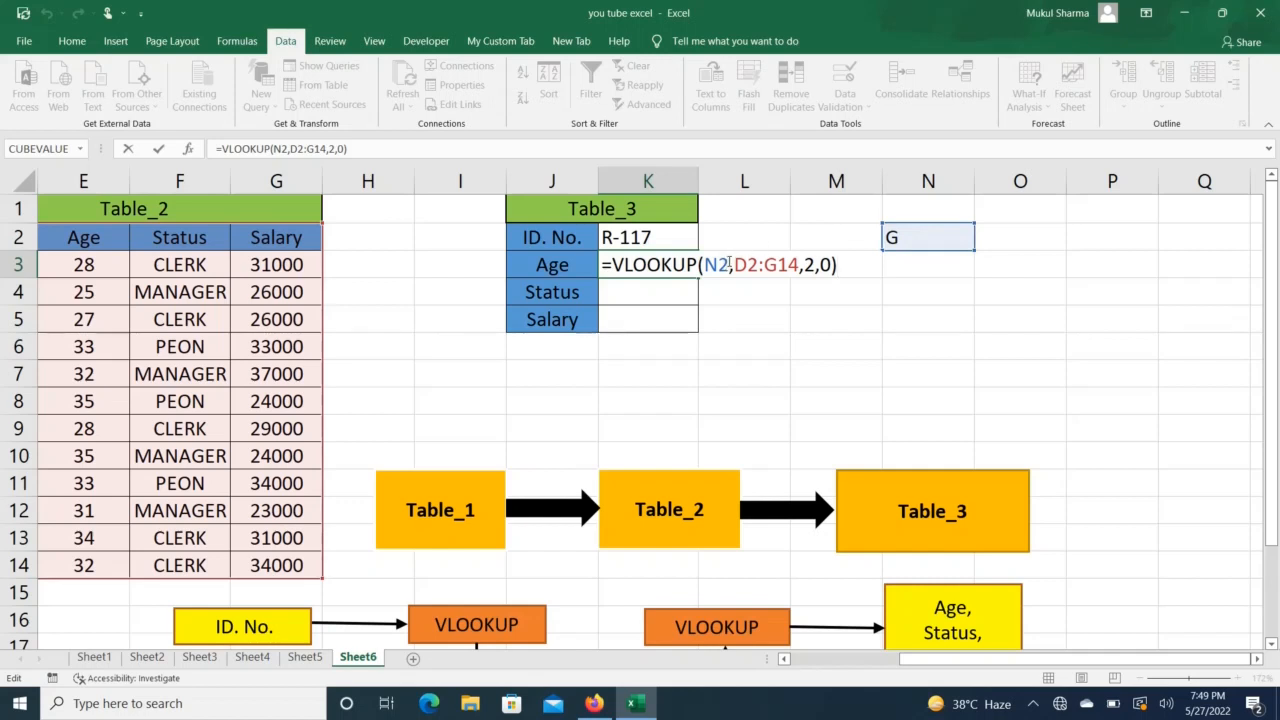
click(730, 265)
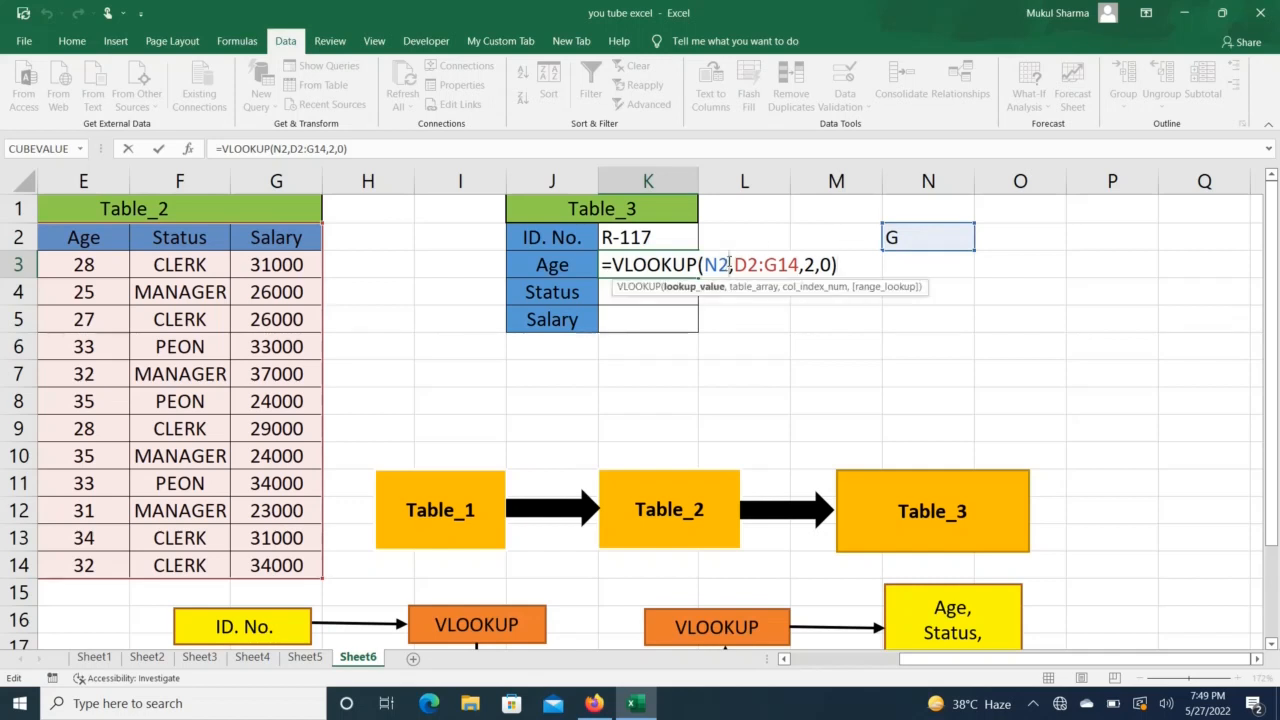
key(BackSpace)
key(BackSpace)
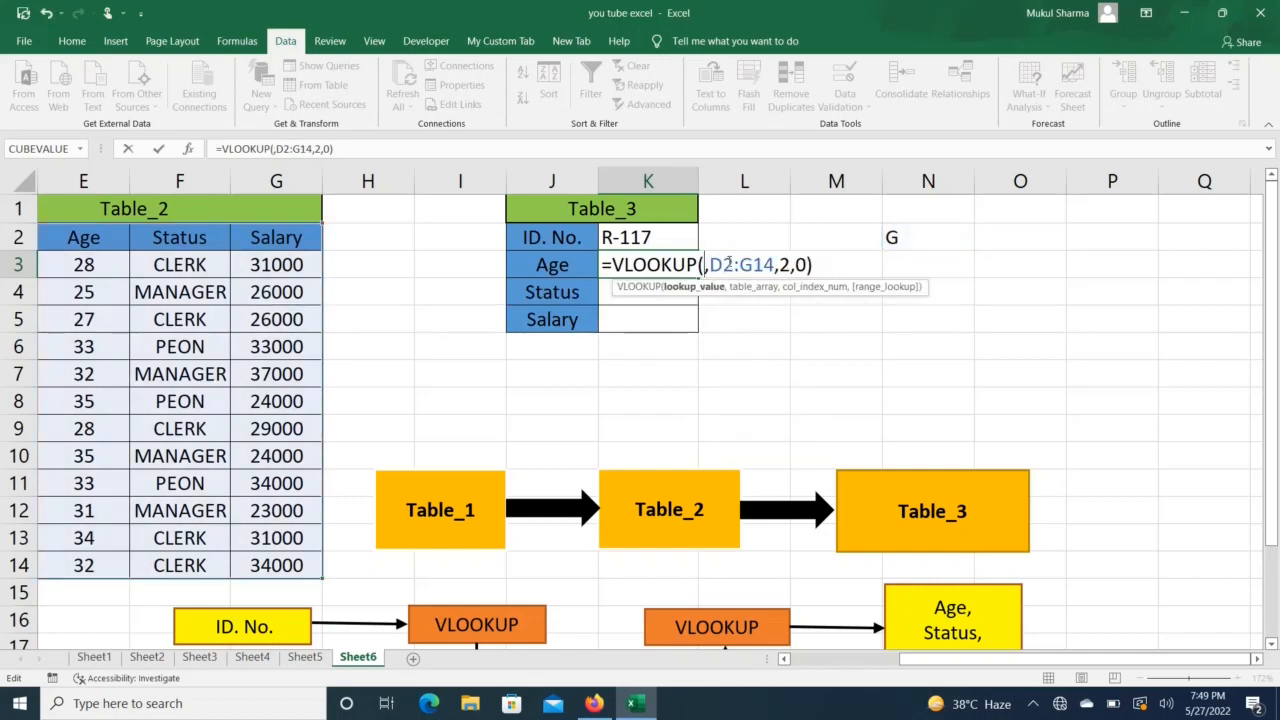
key(ctrl+v)
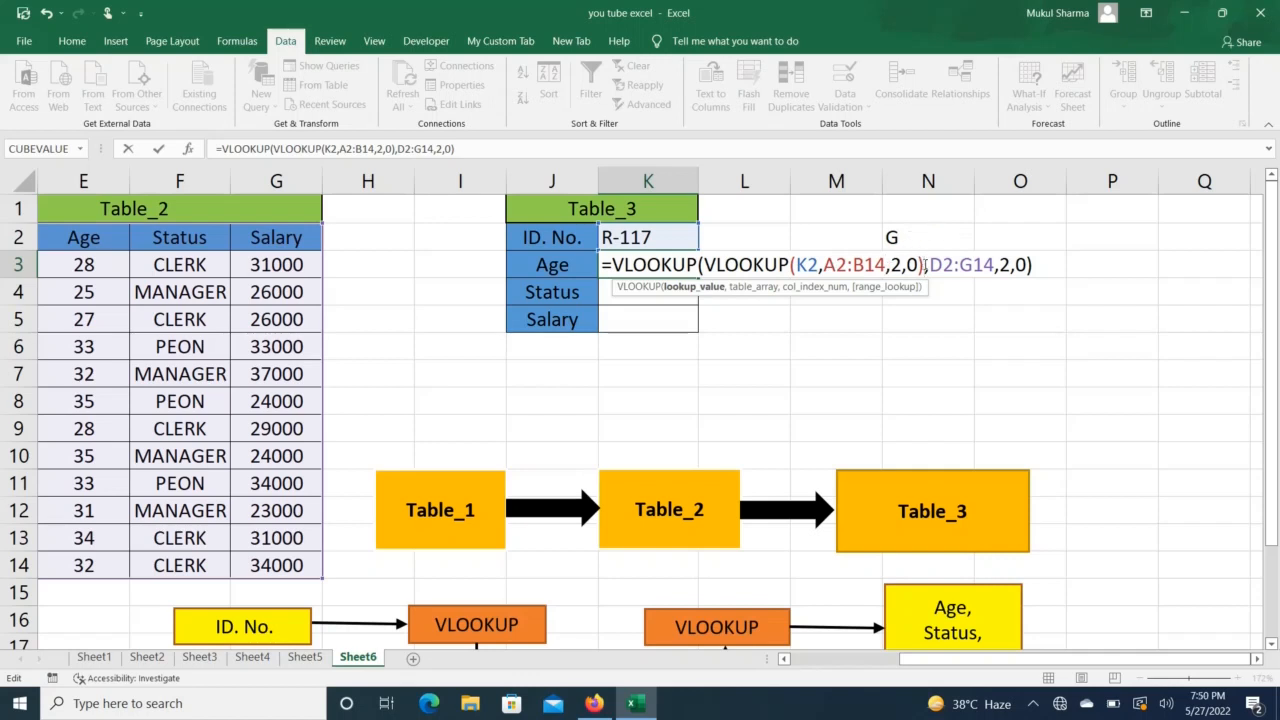
Step: Check what the nested VLOOKUP in K3's formula evaluates to, and enter the formula with the expression restored
drag(920, 263, 725, 250)
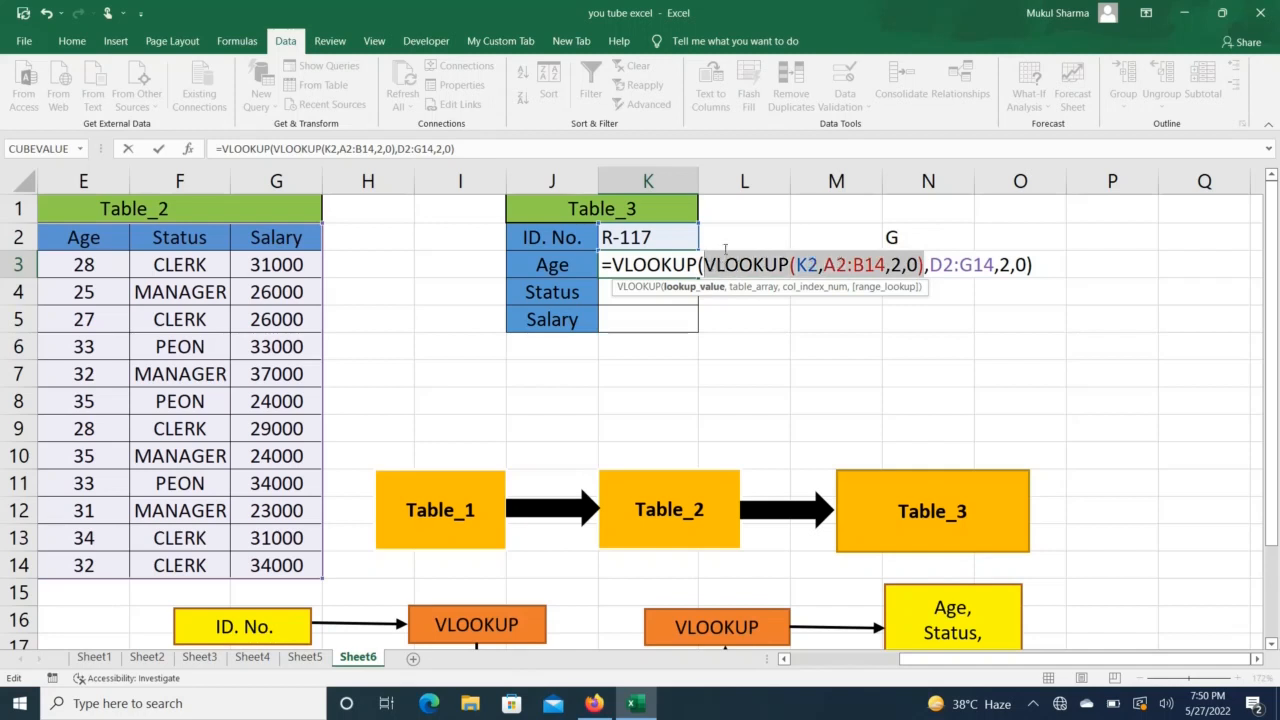
key(F9)
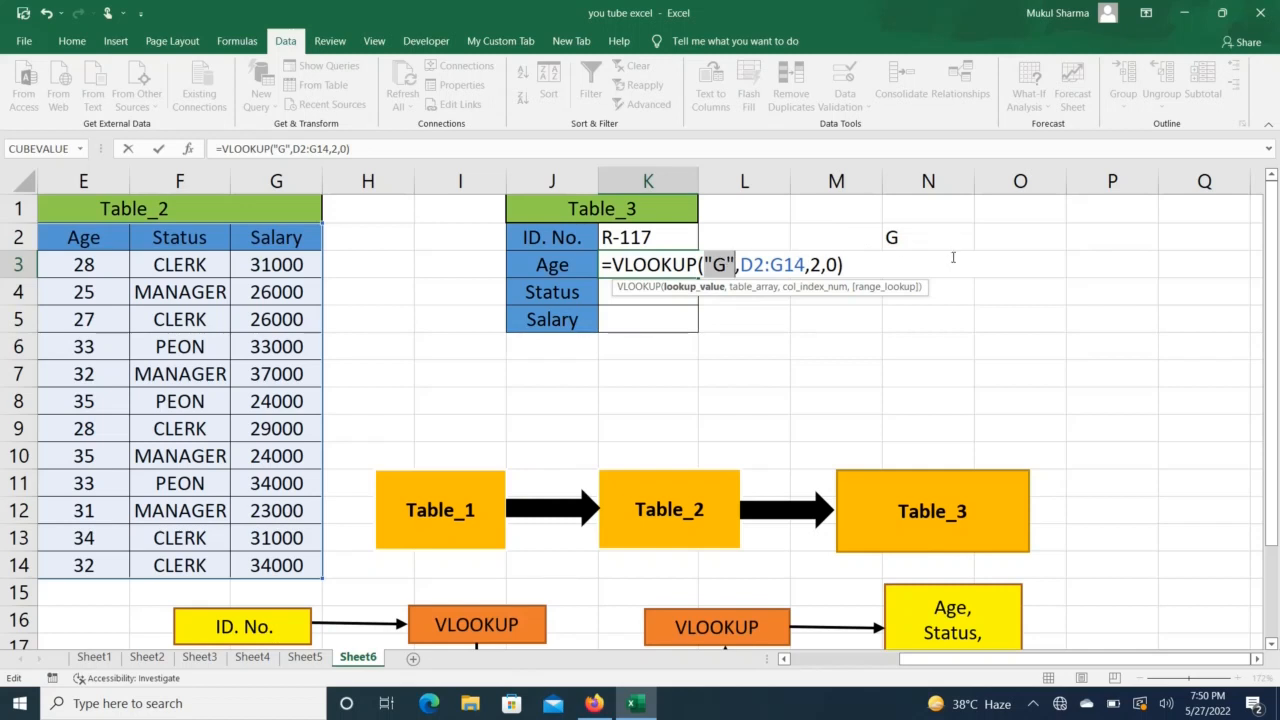
key(ctrl+z)
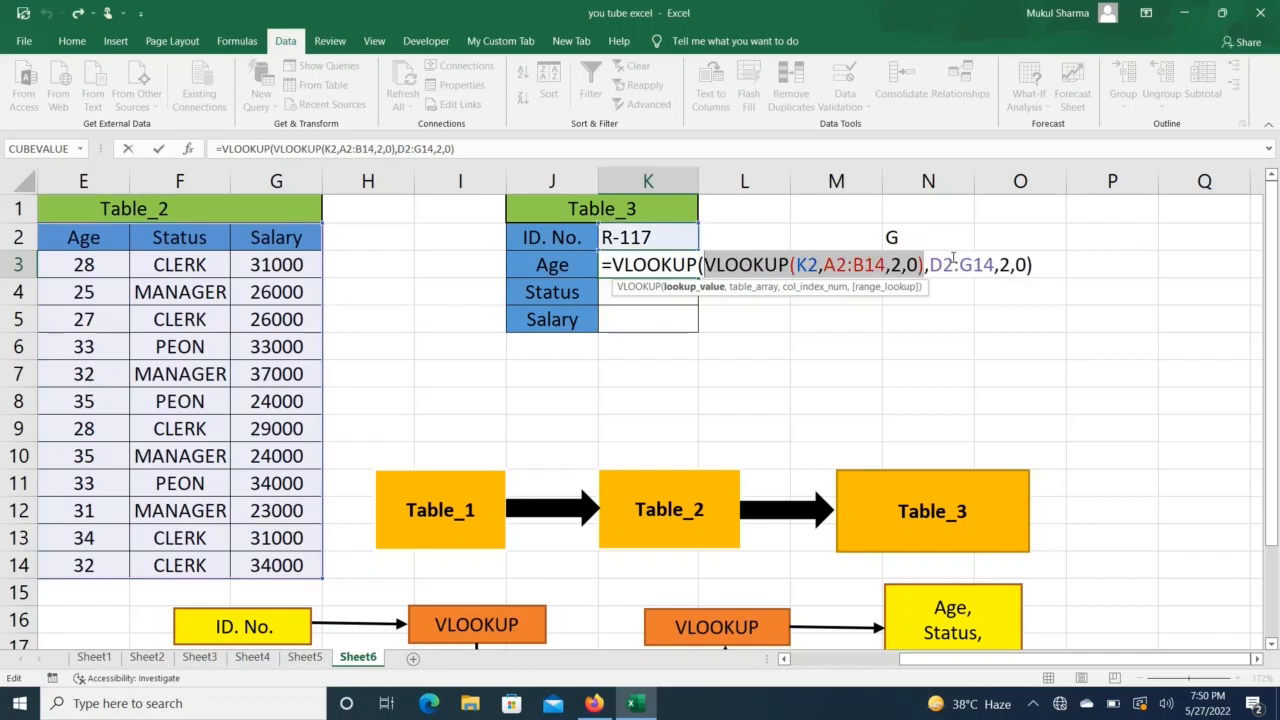
key(Right)
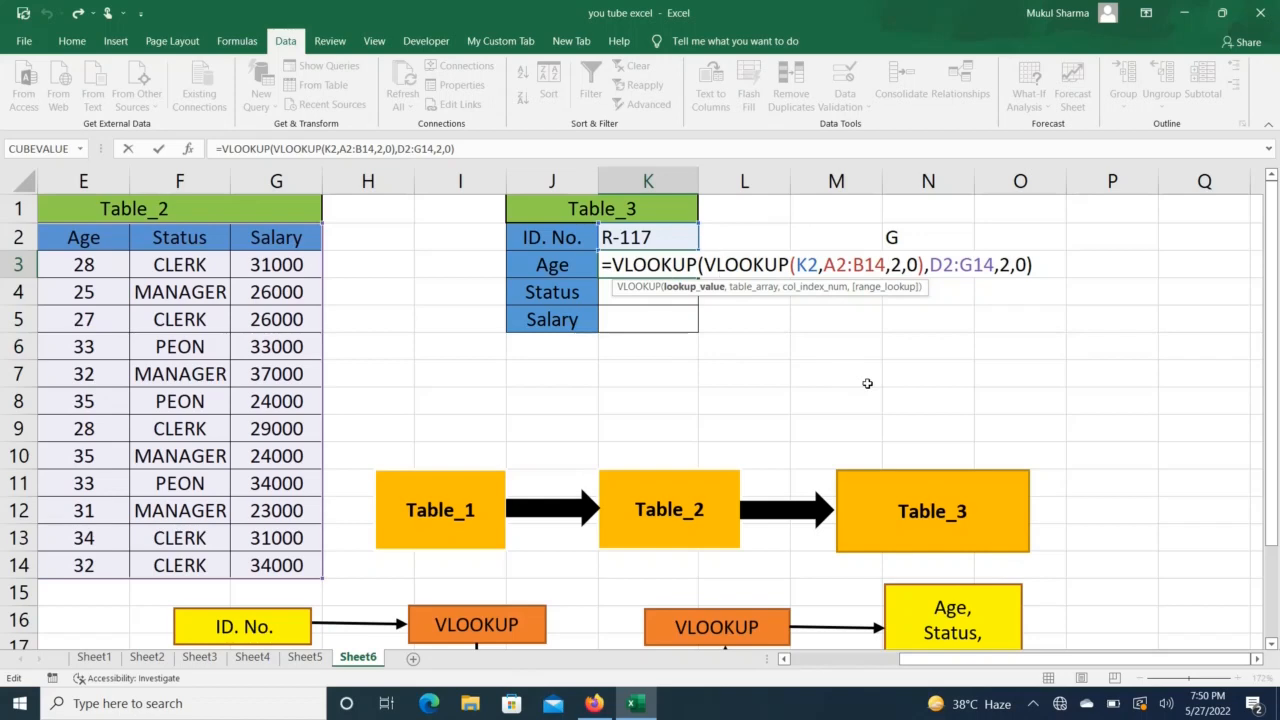
key(Escape)
Step: Make the K2 lookup reference in K3's nested VLOOKUP absolute as $K$2
scroll(867, 383, down, 2)
scroll(867, 383, left, 1)
scroll(867, 383, right, 1)
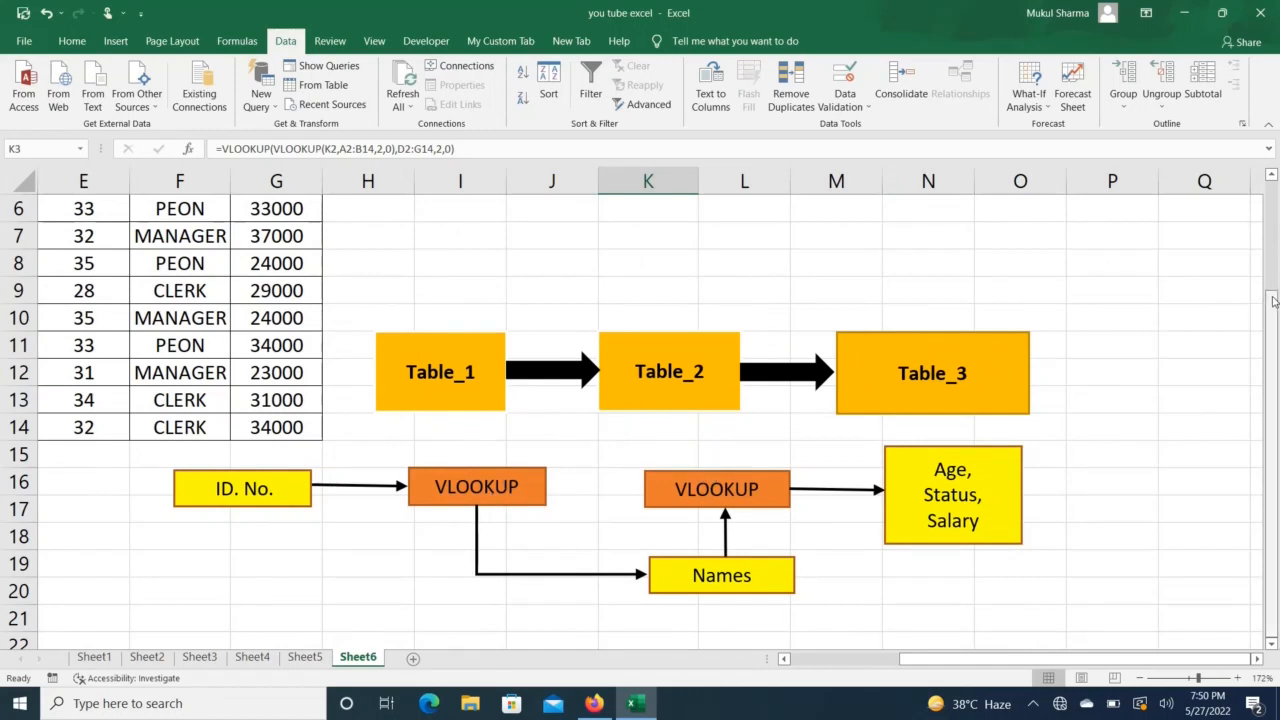
drag(1274, 301, 1272, 187)
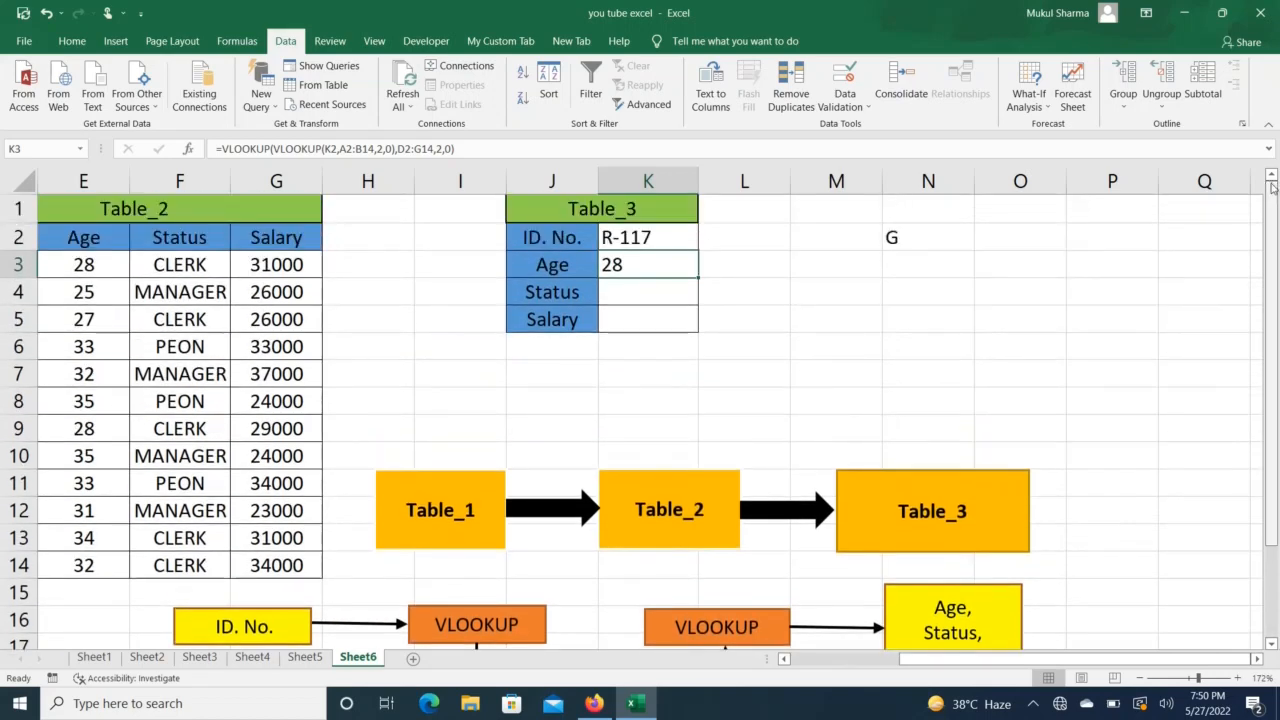
double_click(660, 264)
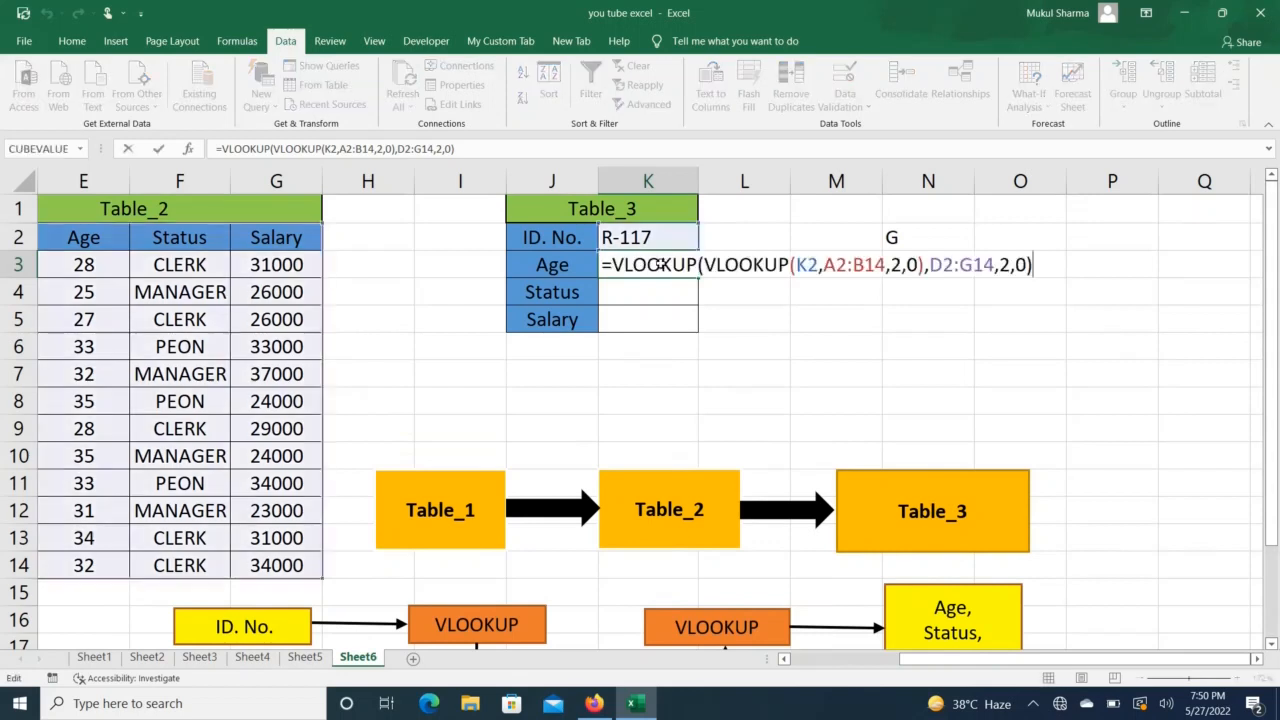
double_click(805, 264)
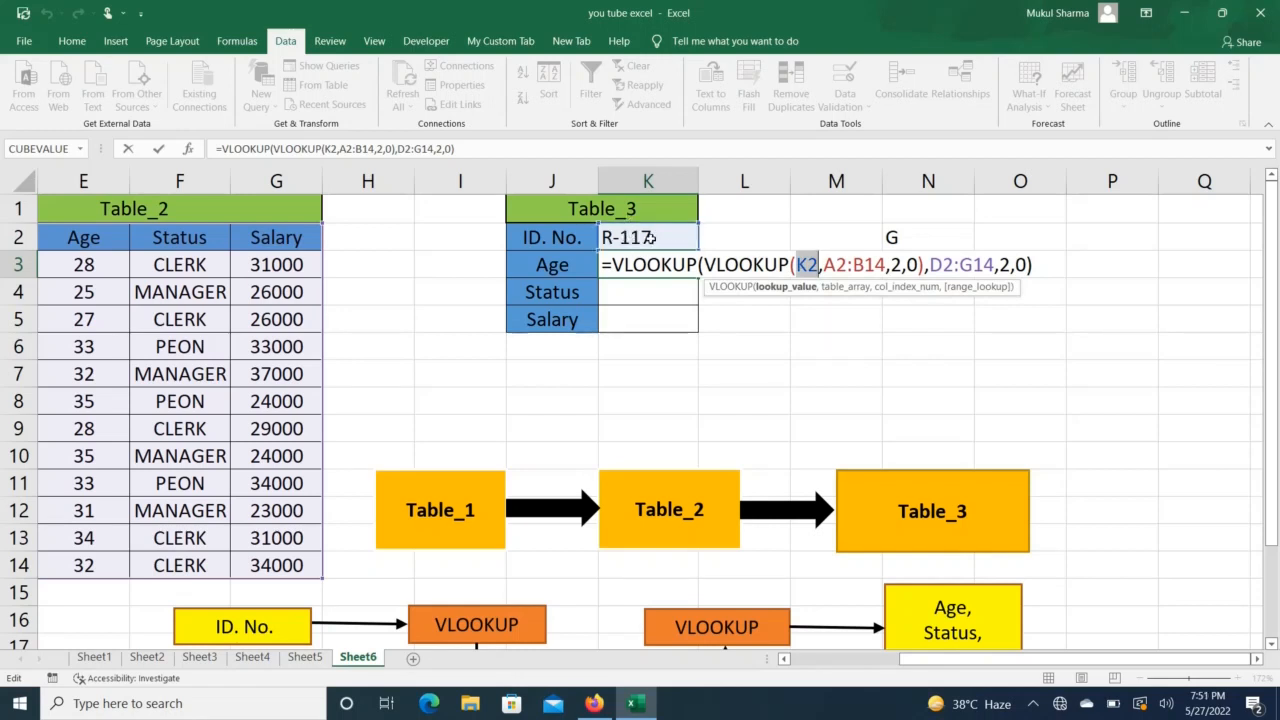
key(F4)
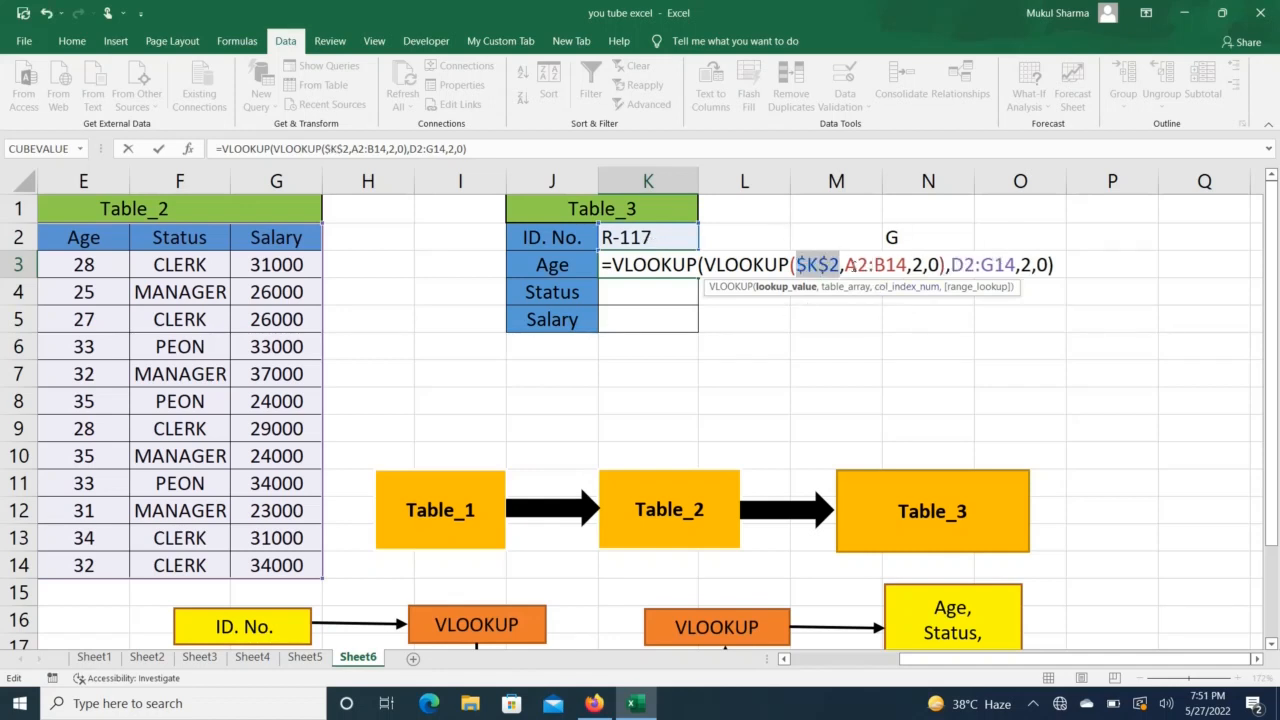
Step: Lock the Table_1 range in K3's inner VLOOKUP as $A$2:$B$14
click(846, 265)
key(shift+Right)
key(shift+Right)
key(shift+Right)
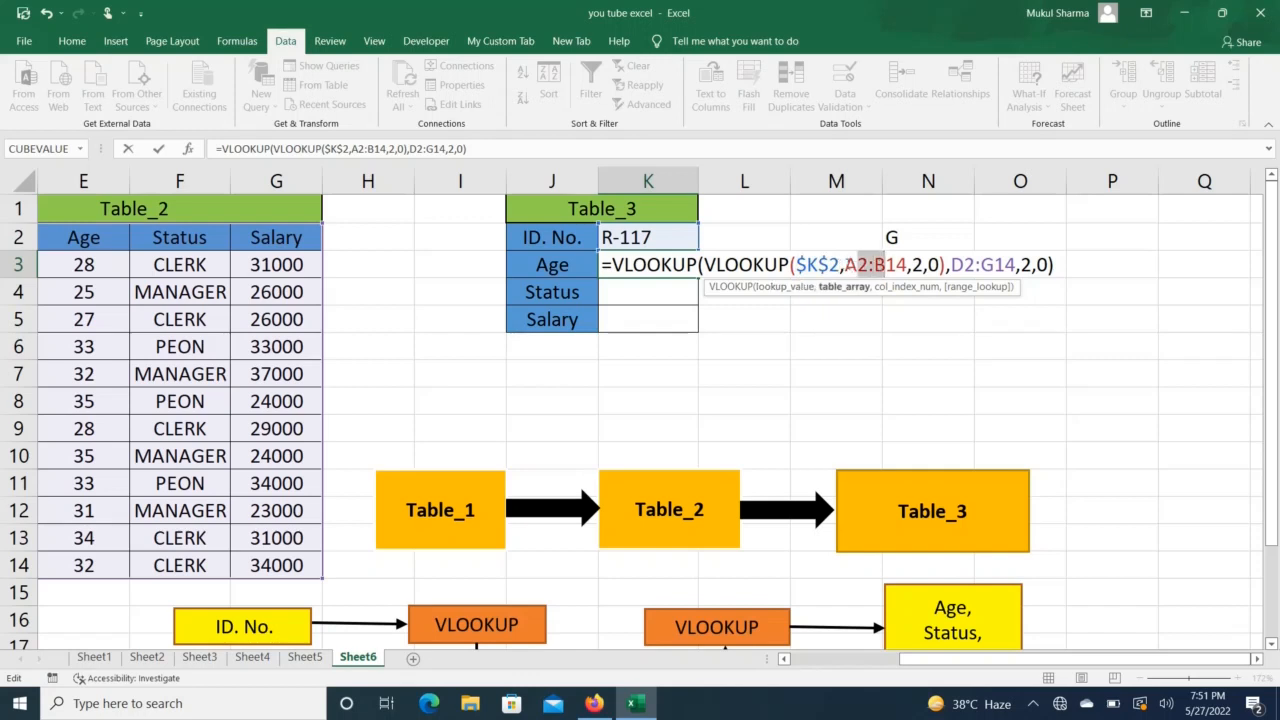
drag(846, 265, 904, 266)
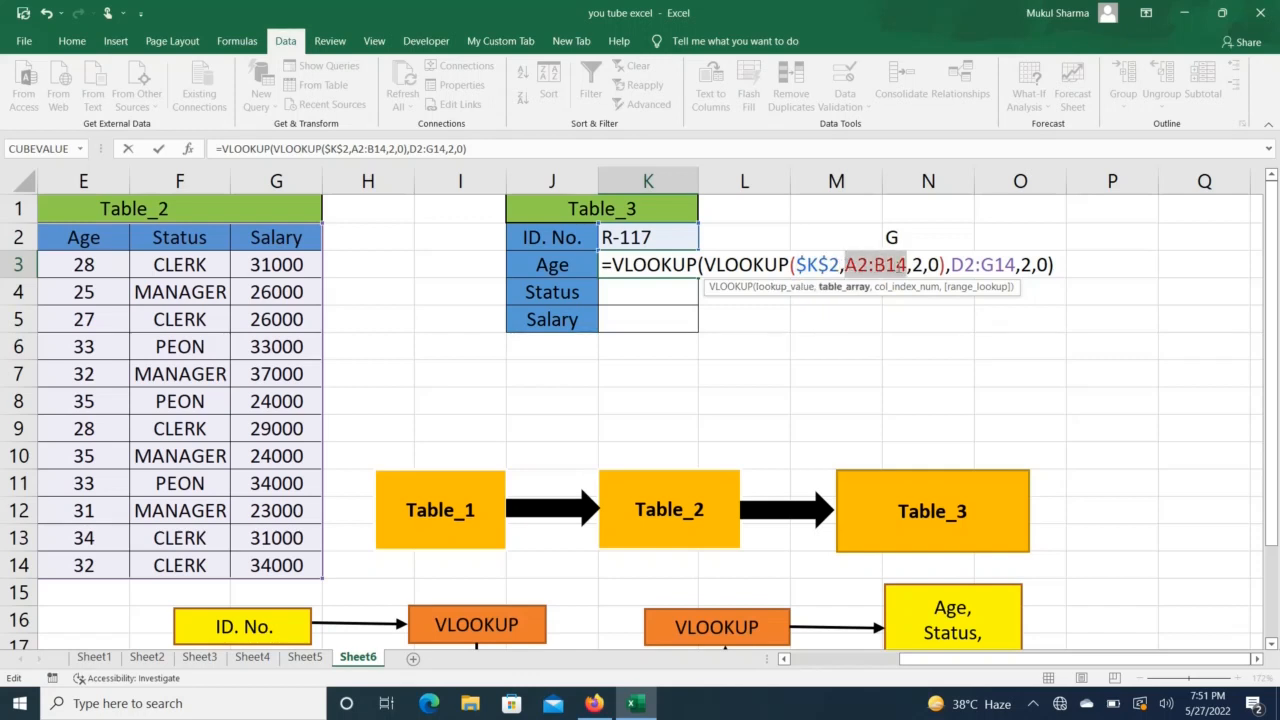
key(F4)
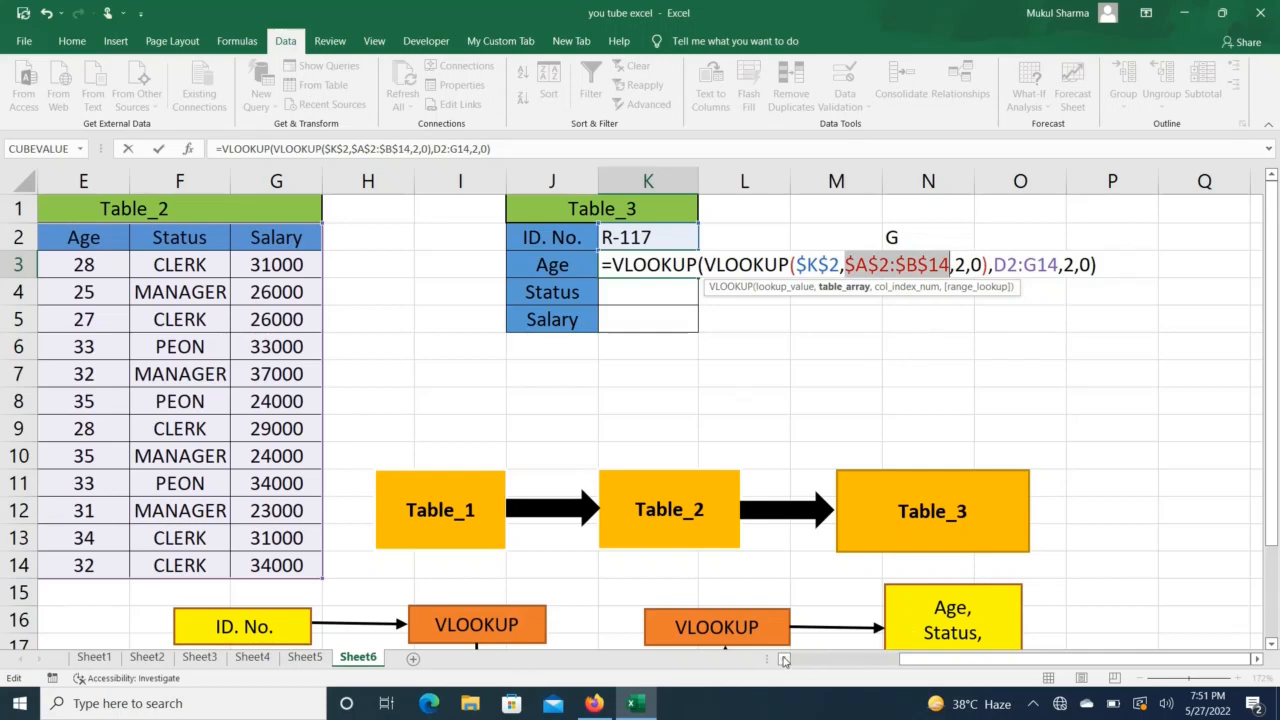
Step: Lock the Table_2 range in K3's outer VLOOKUP as $D$2:$G$14
click(784, 659)
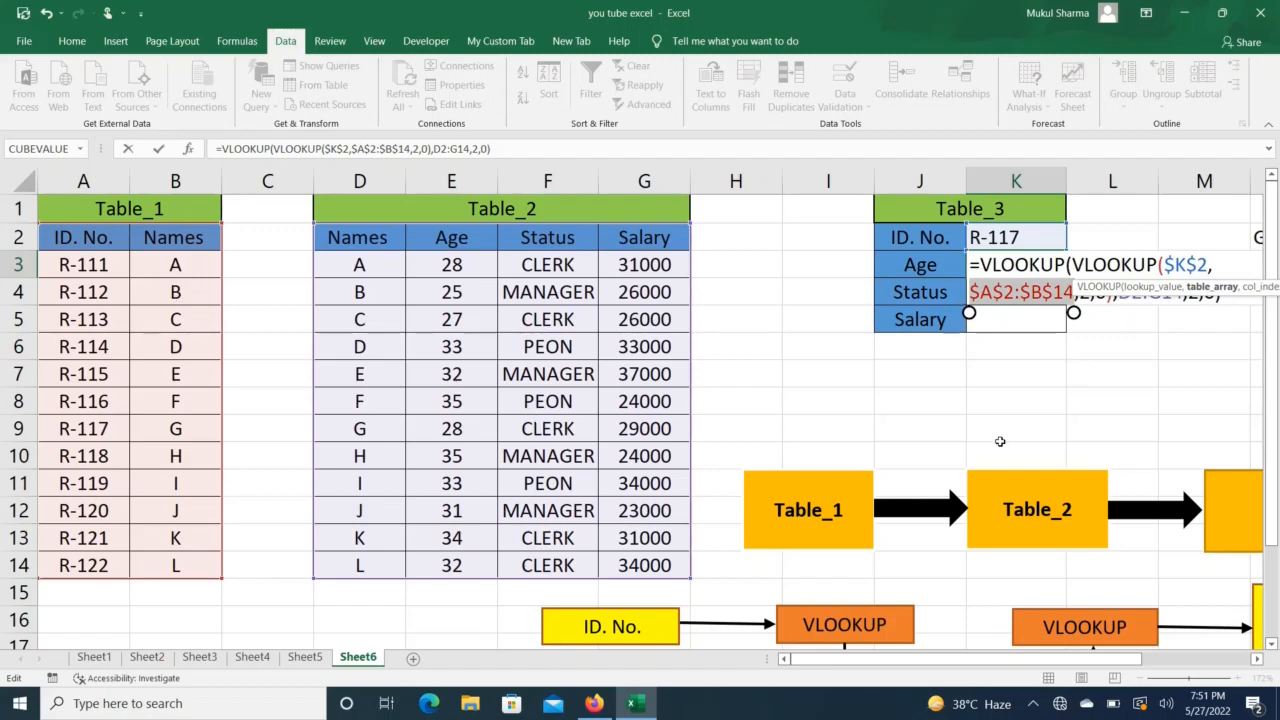
drag(879, 661, 975, 681)
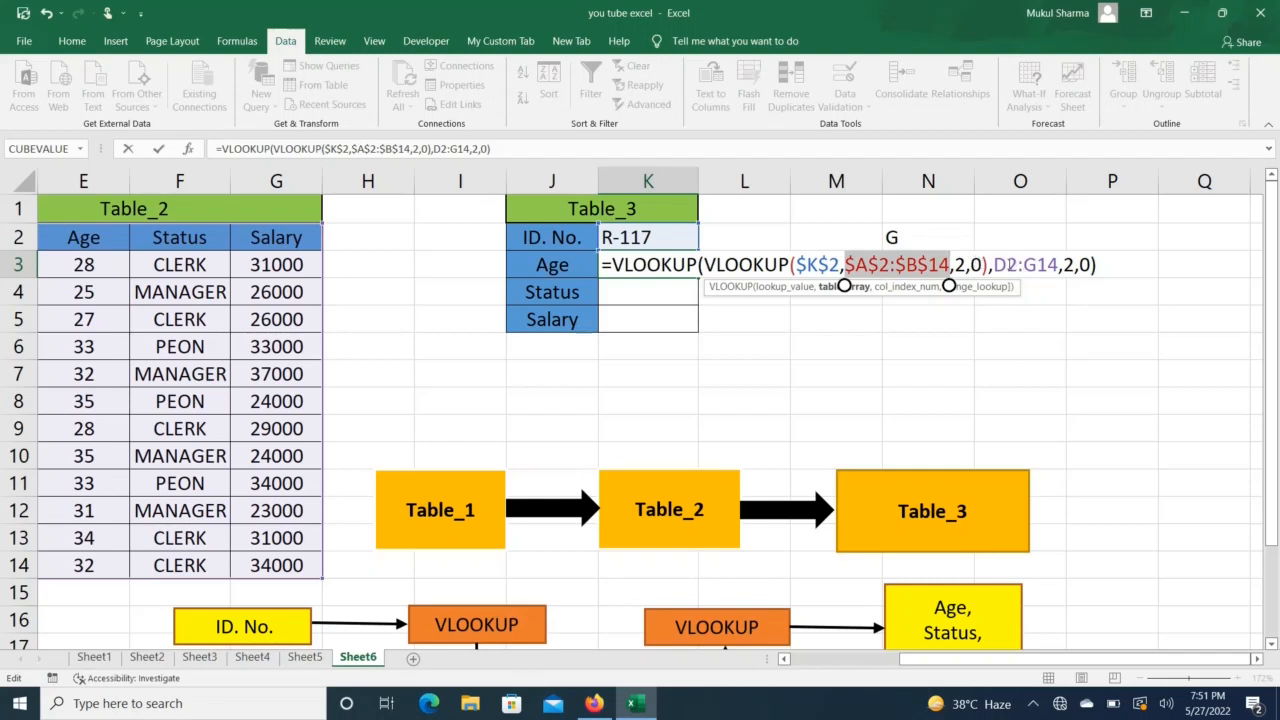
click(996, 264)
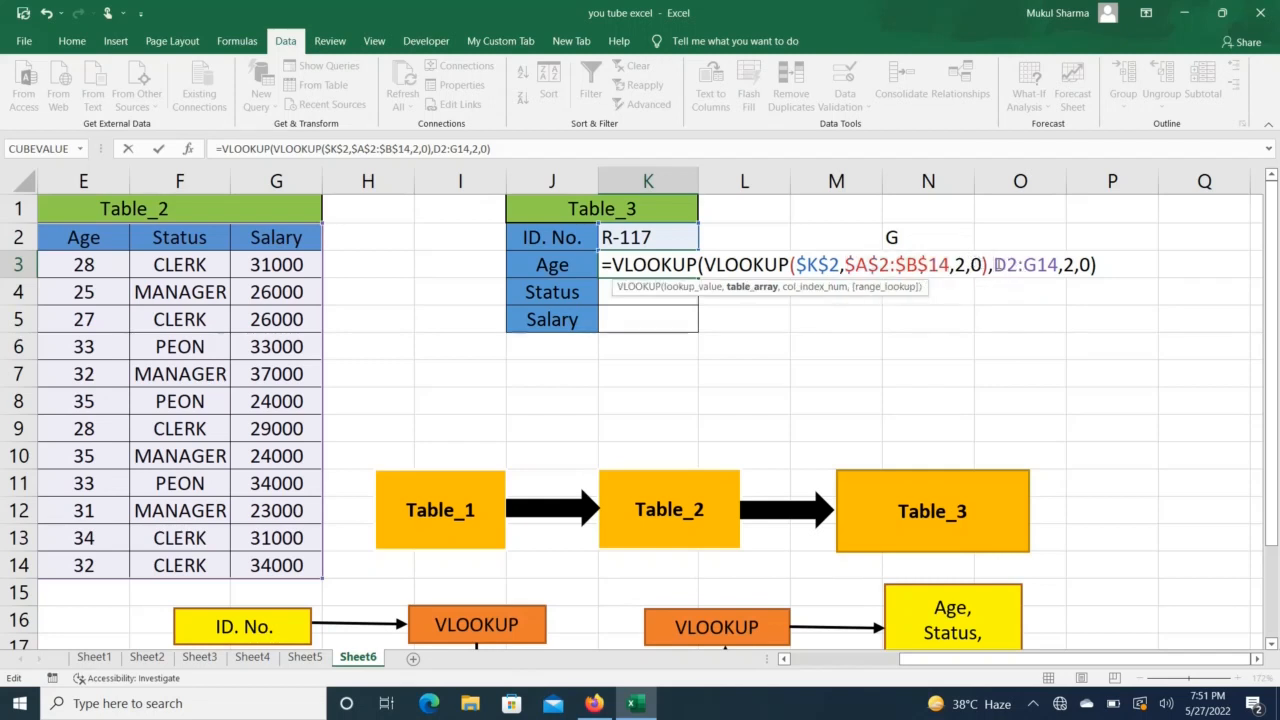
drag(996, 264, 1060, 266)
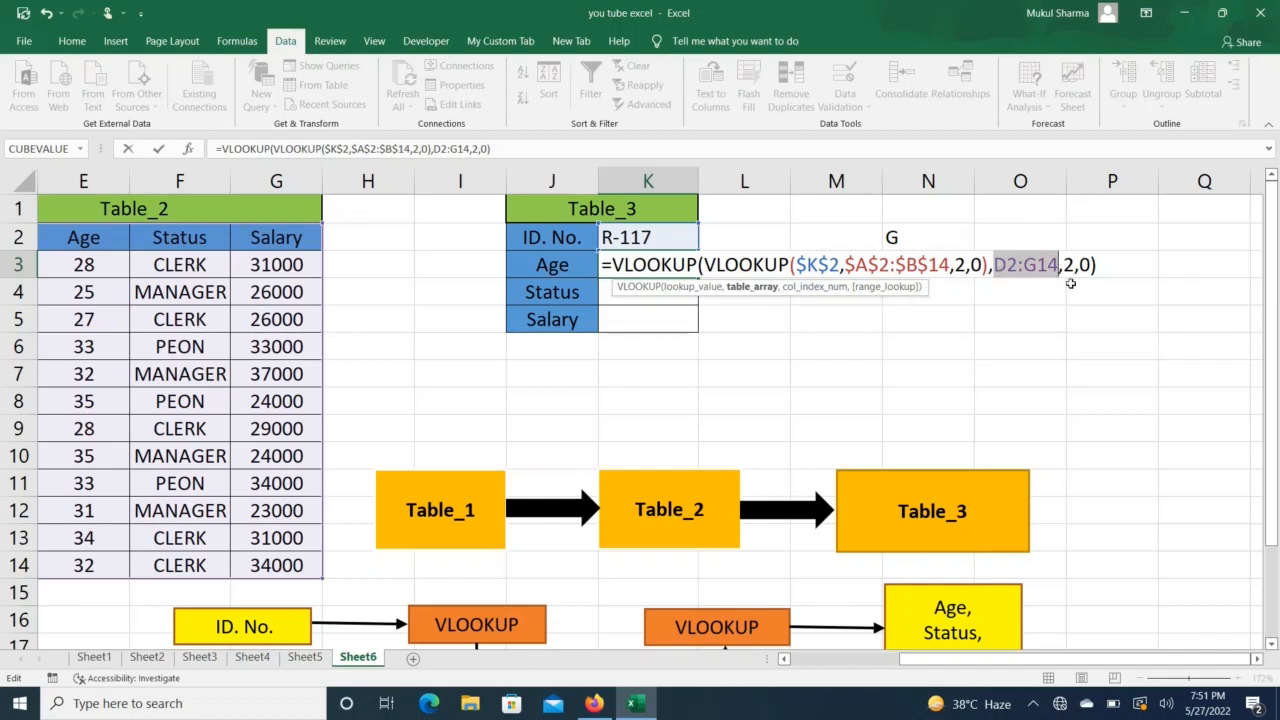
key(F4)
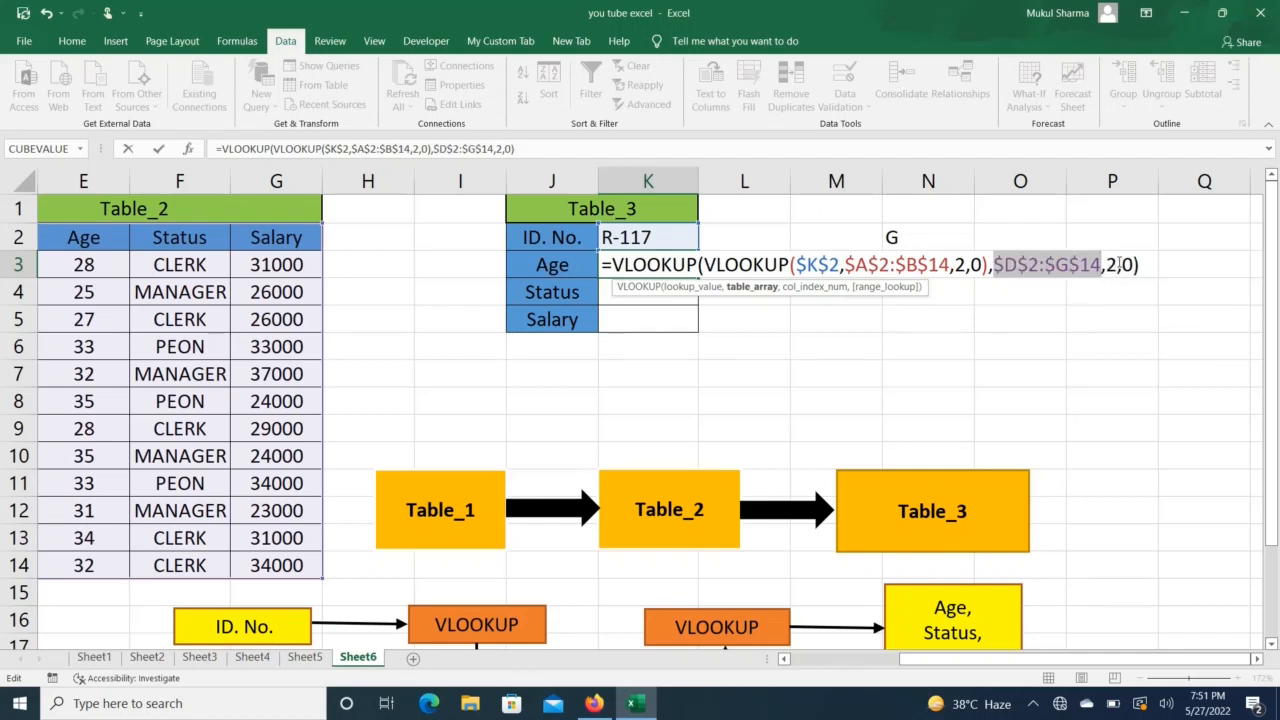
Step: Replace the column index 2 of the outer VLOOKUP in K3 with ROW()
click(1115, 263)
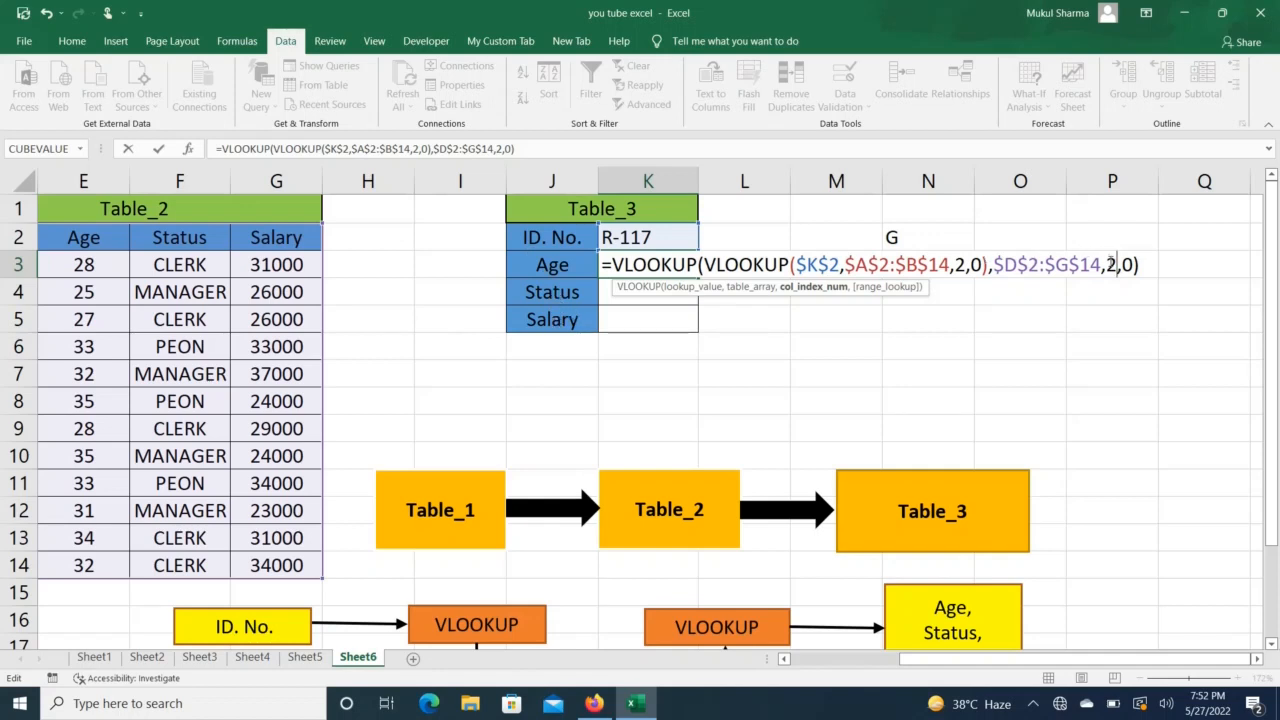
key(BackSpace)
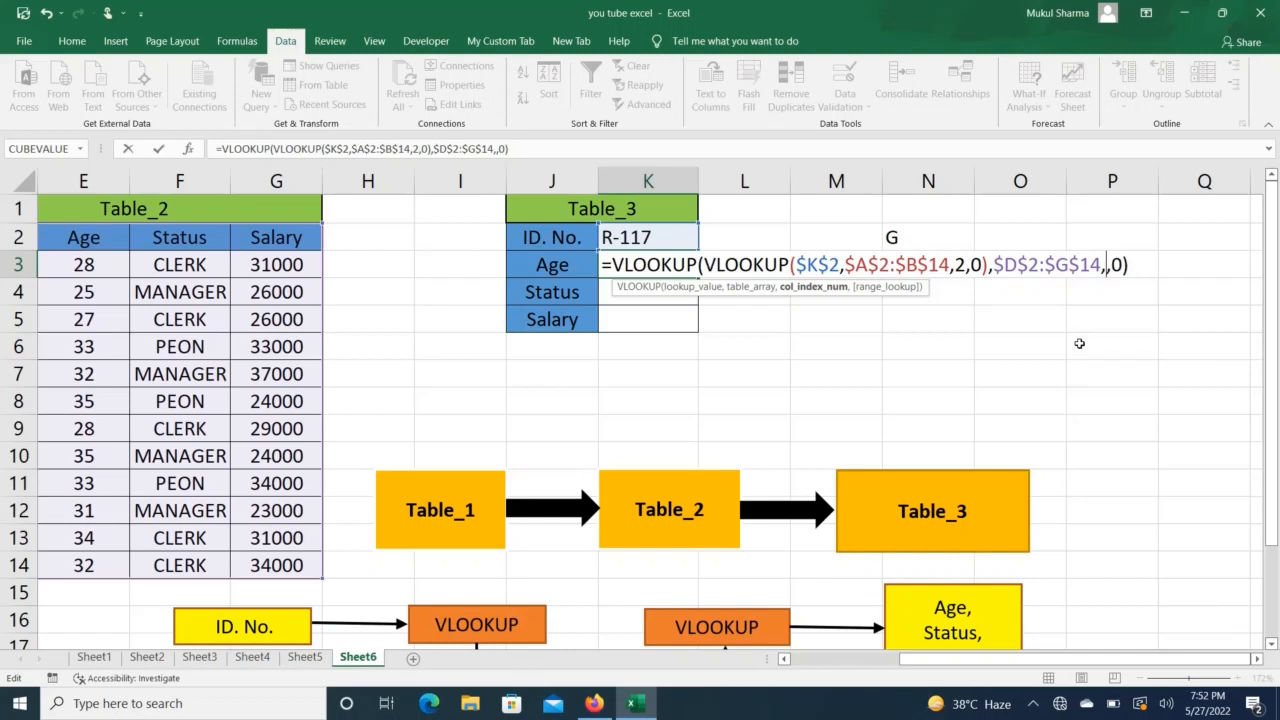
text(RO)
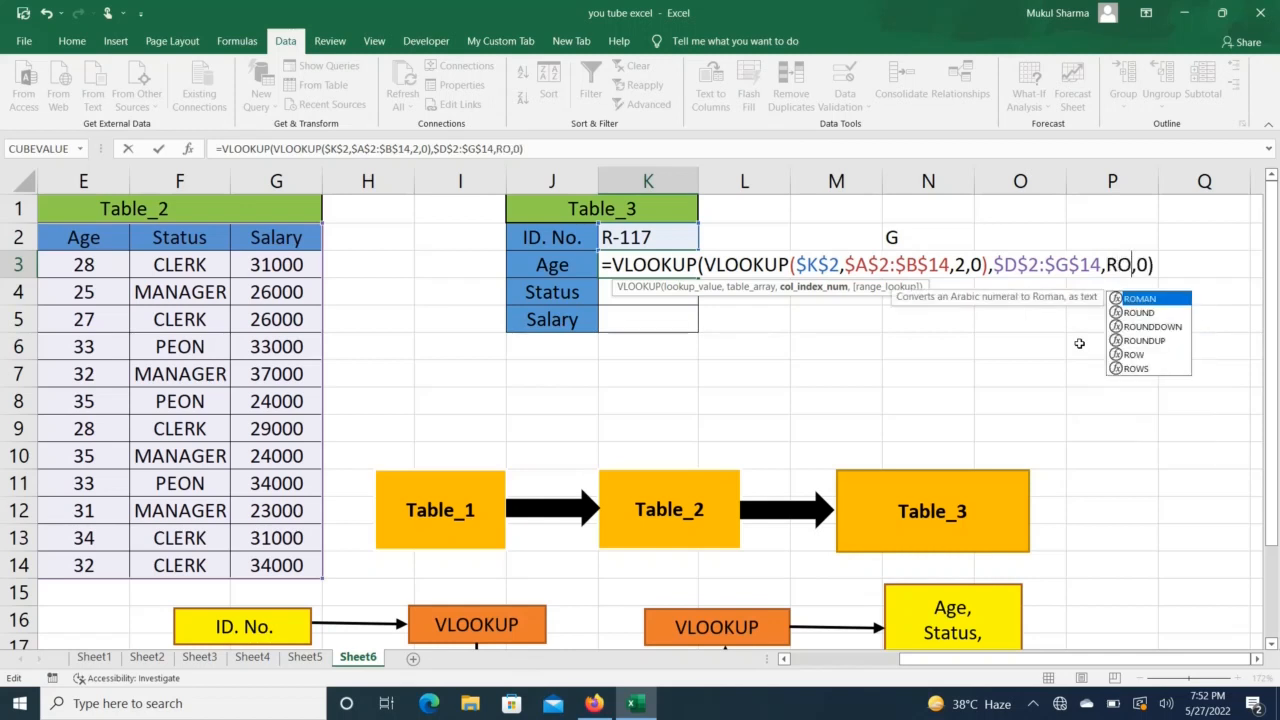
text(W)
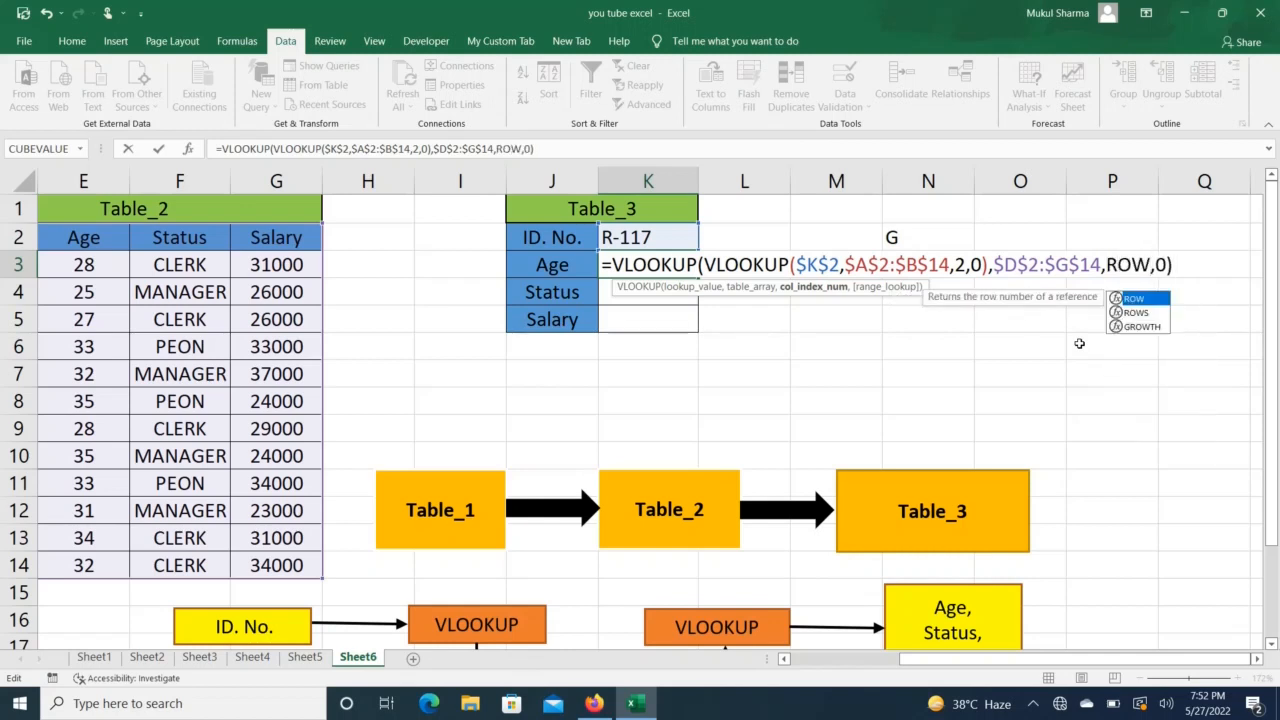
text(()
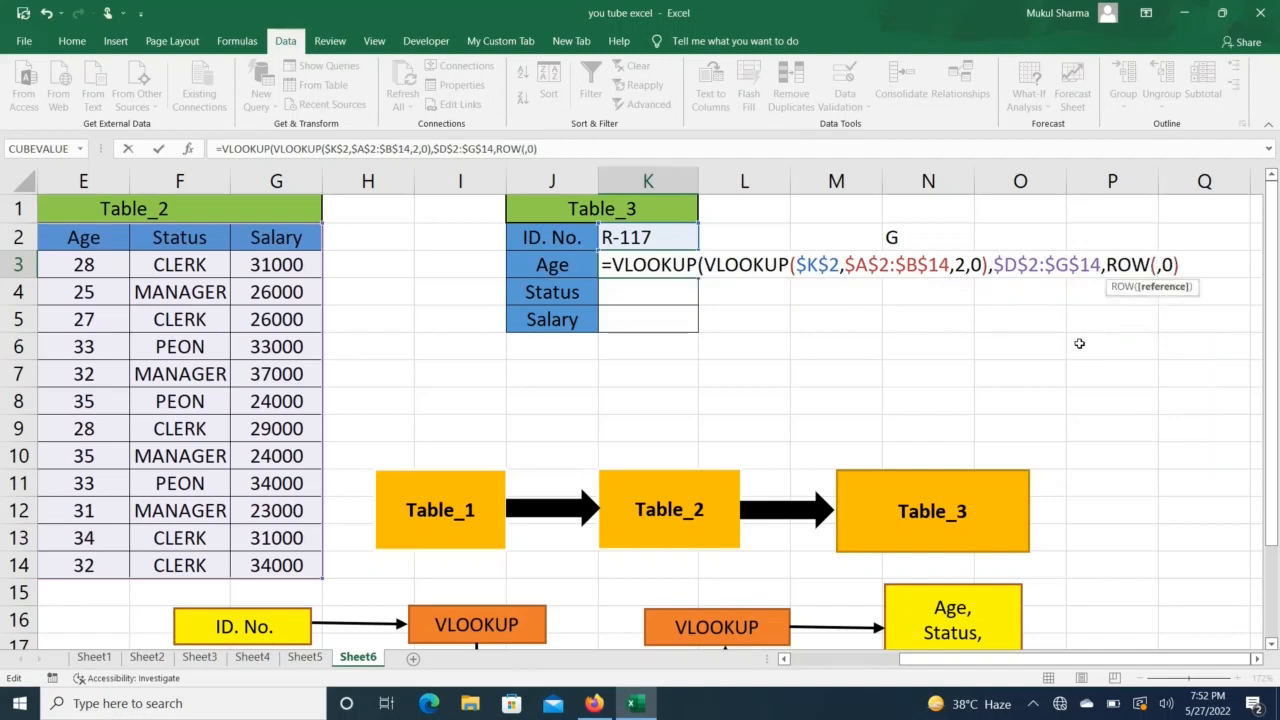
text(())
key(BackSpace)
key(BackSpace)
text())
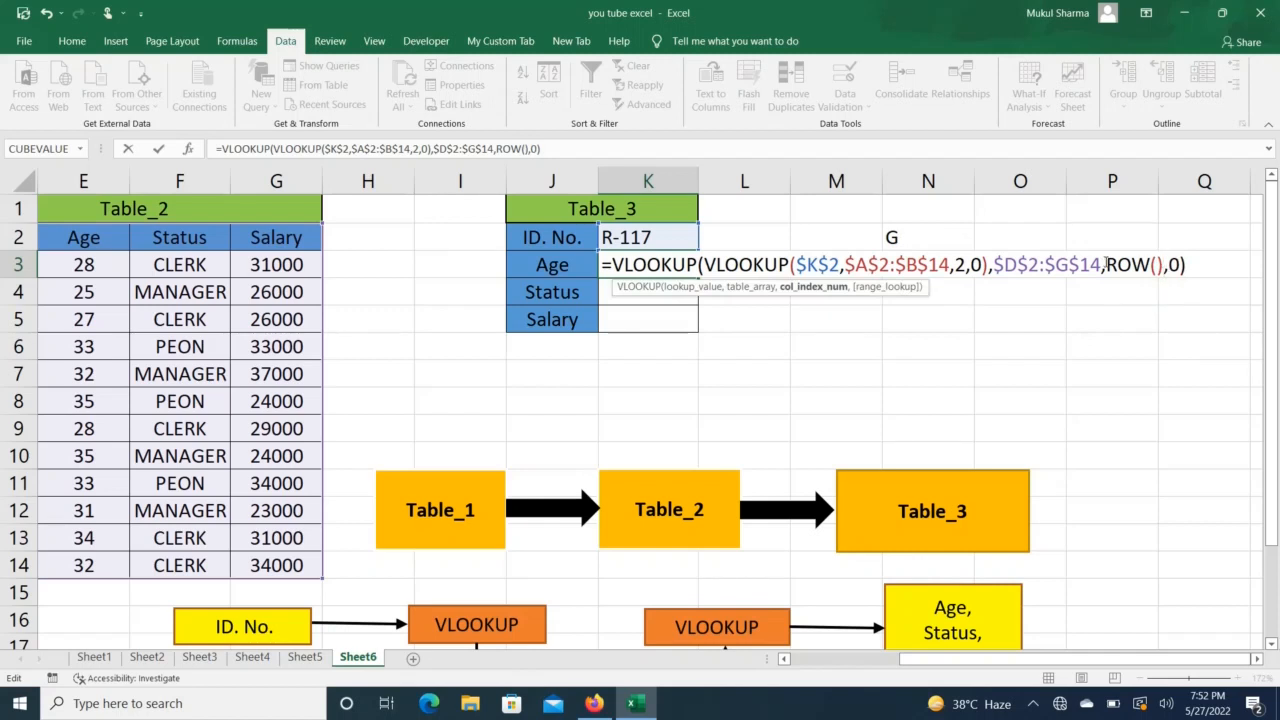
Step: Check what ROW() evaluates to inside K3's formula, and restore the expression
drag(1108, 264, 1166, 266)
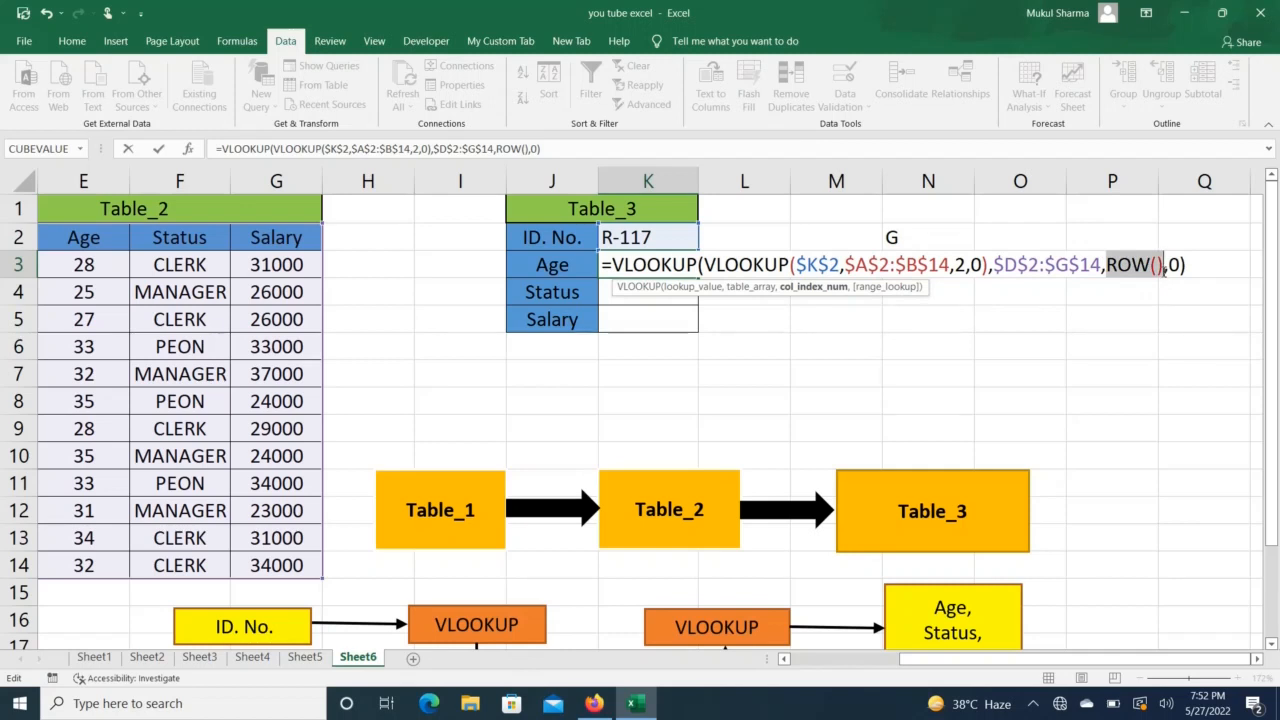
key(F9)
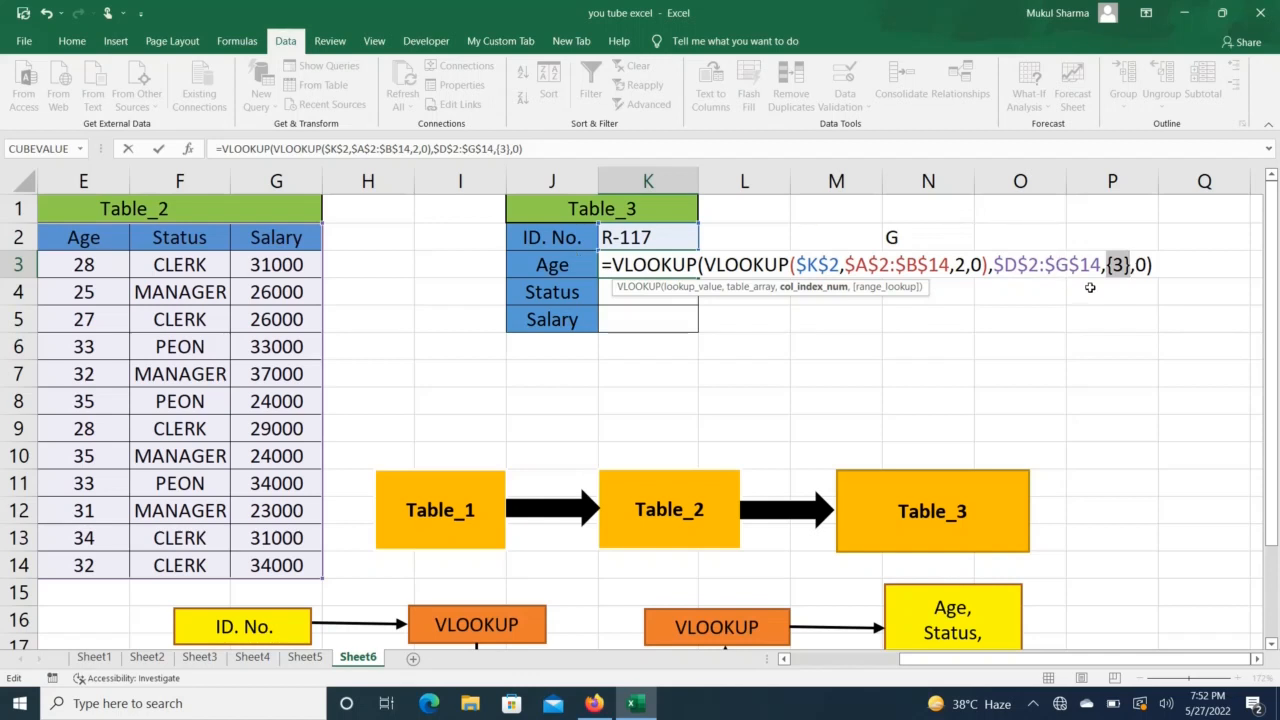
key(ctrl+z)
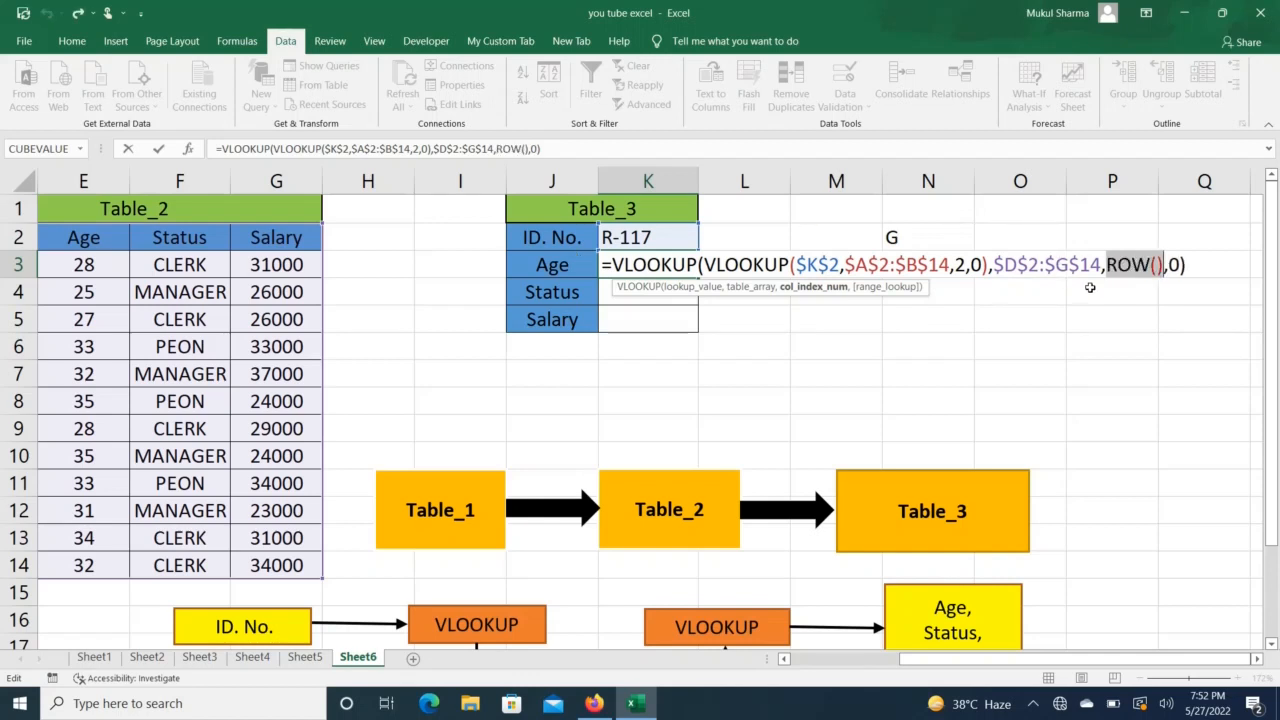
Step: Change the outer VLOOKUP's column index in K3 to ROW()-1, and fill the entered formula down through K5
key(Right)
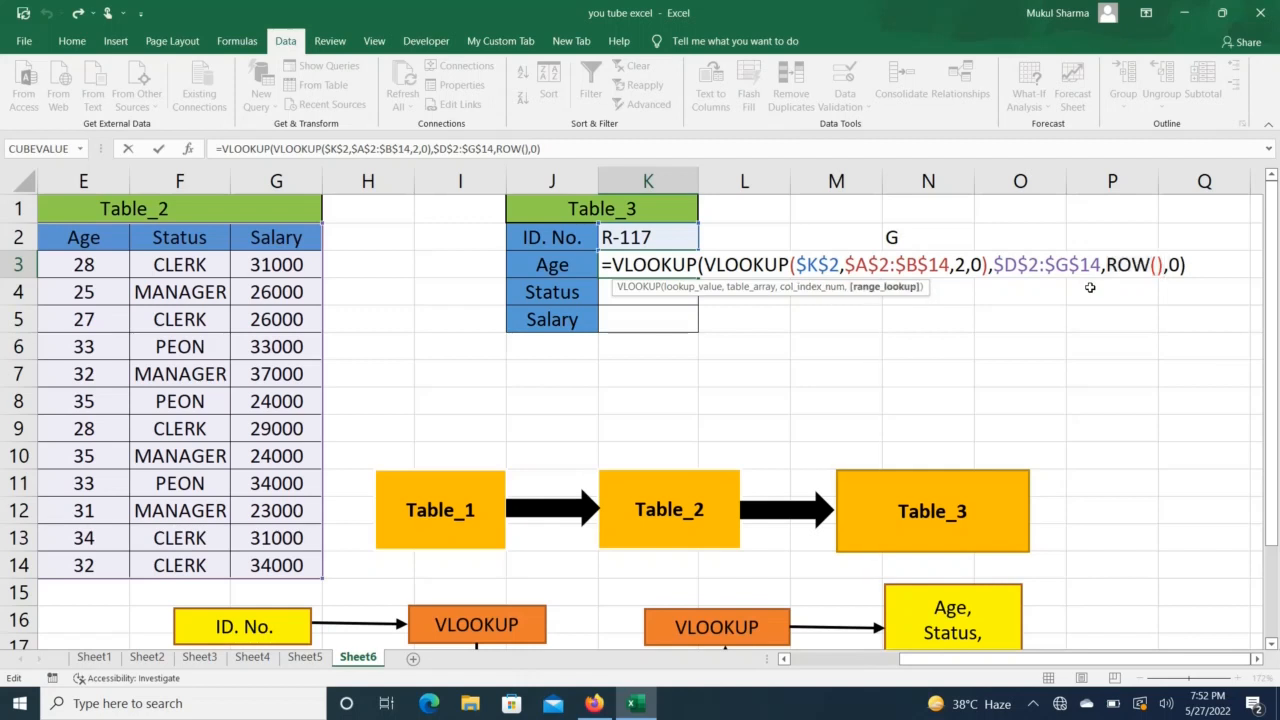
key(Left)
text(-1)
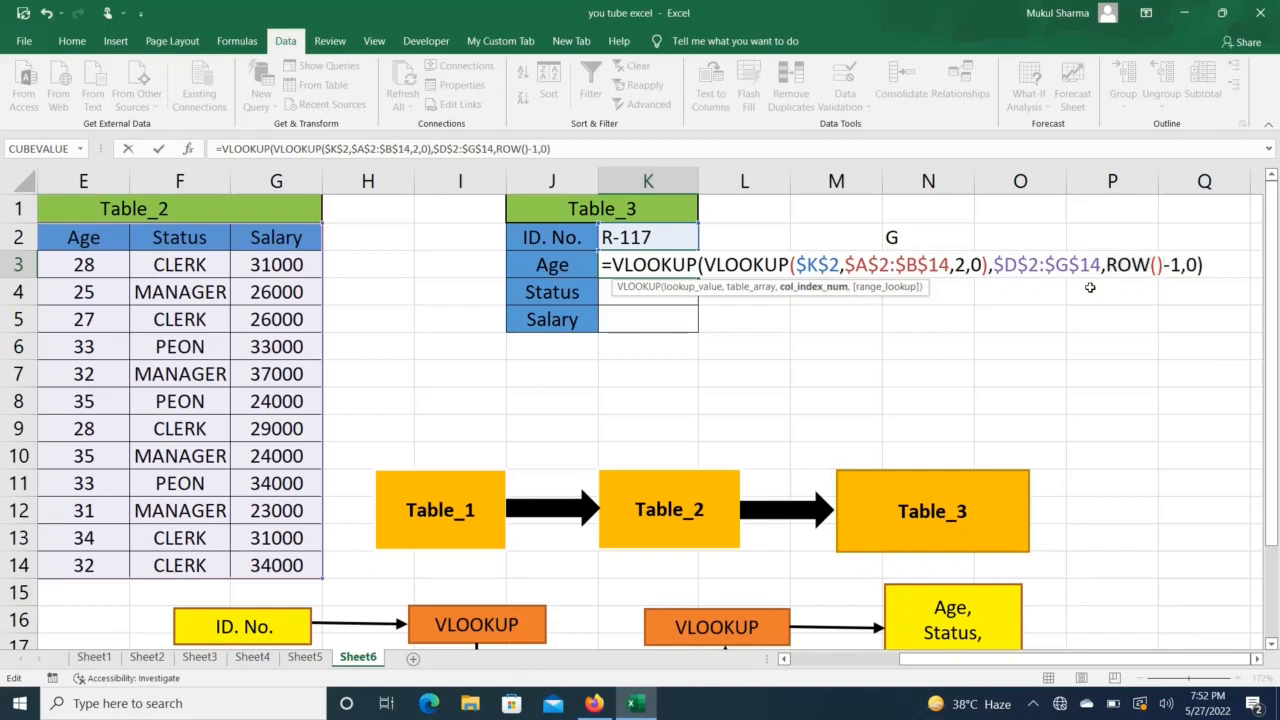
click(1211, 262)
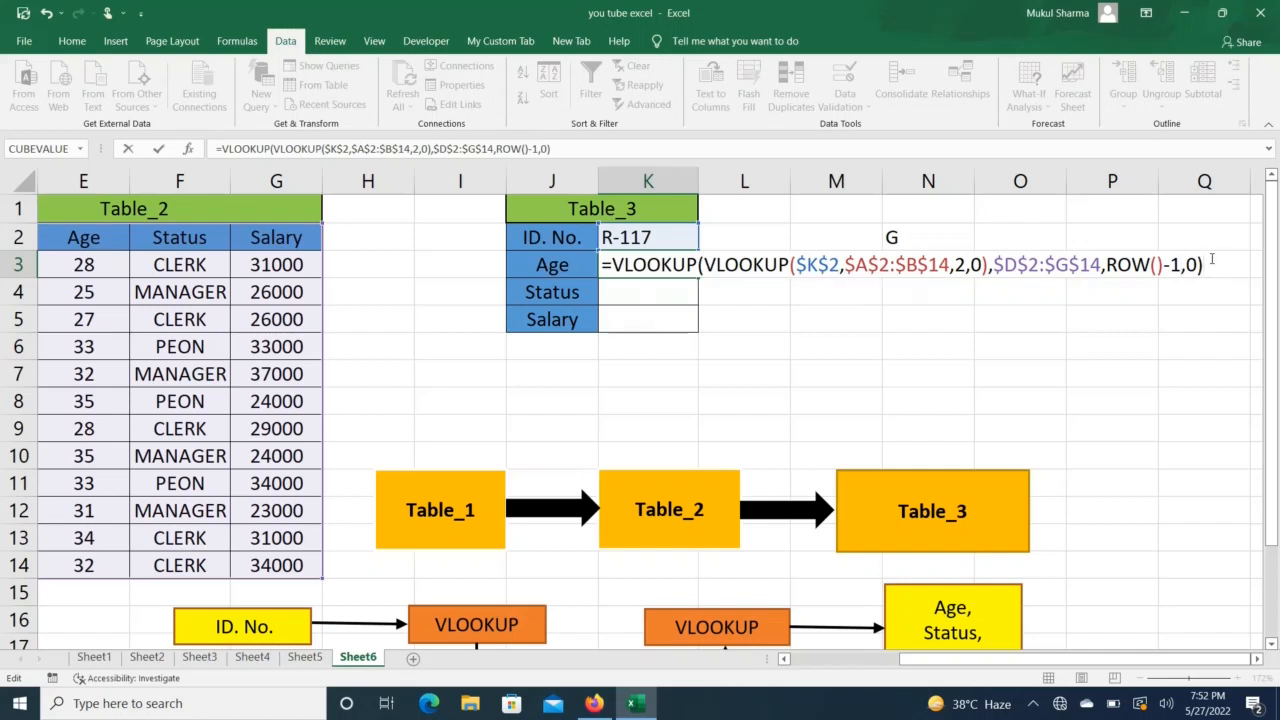
key(Return)
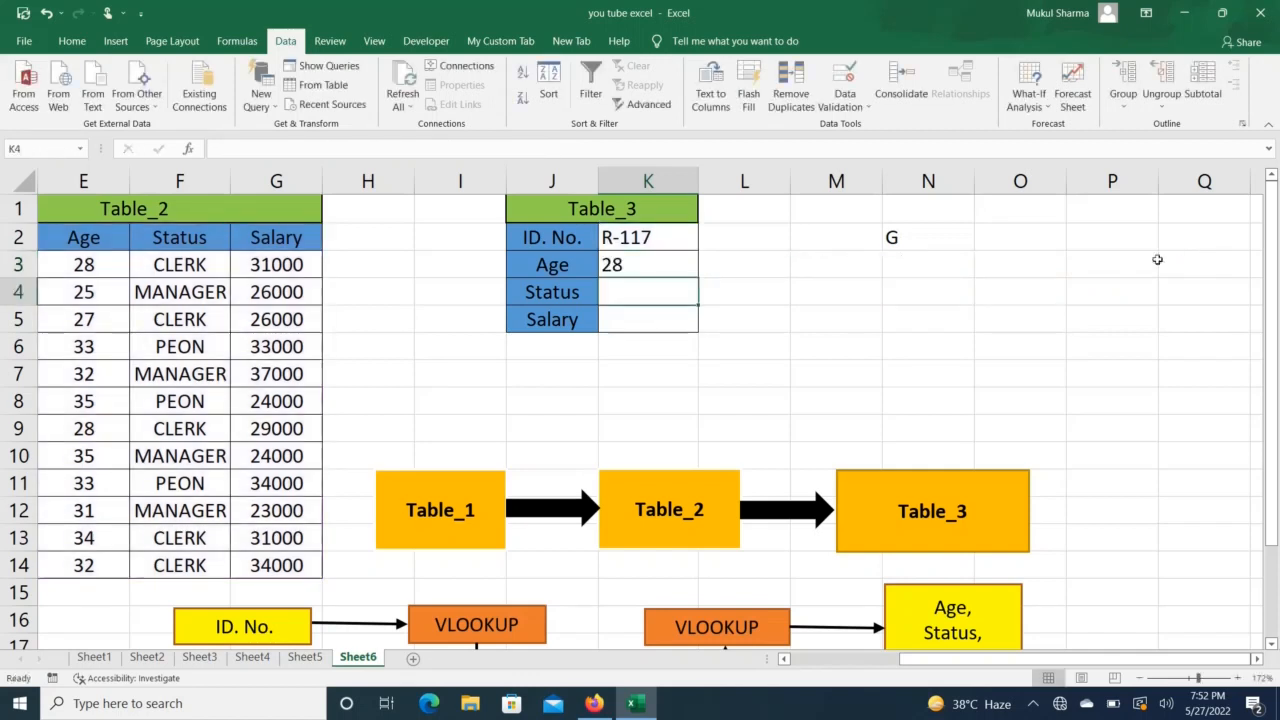
click(649, 259)
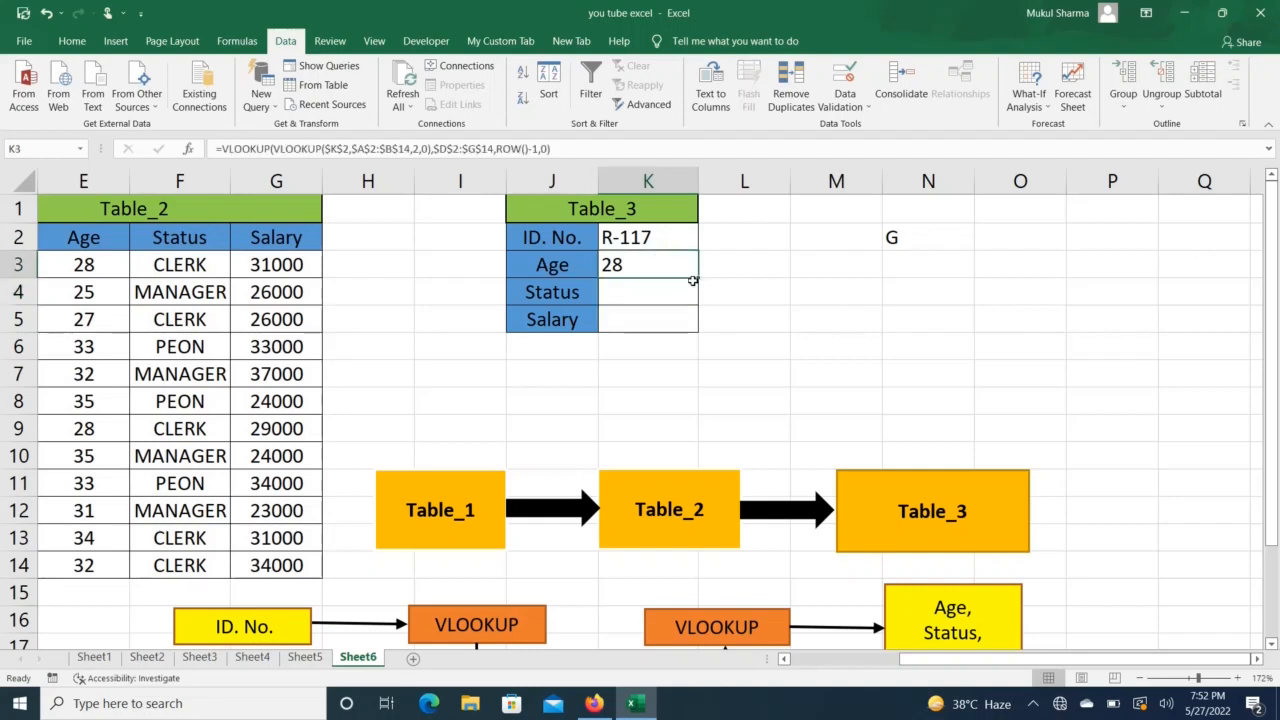
drag(698, 279, 697, 333)
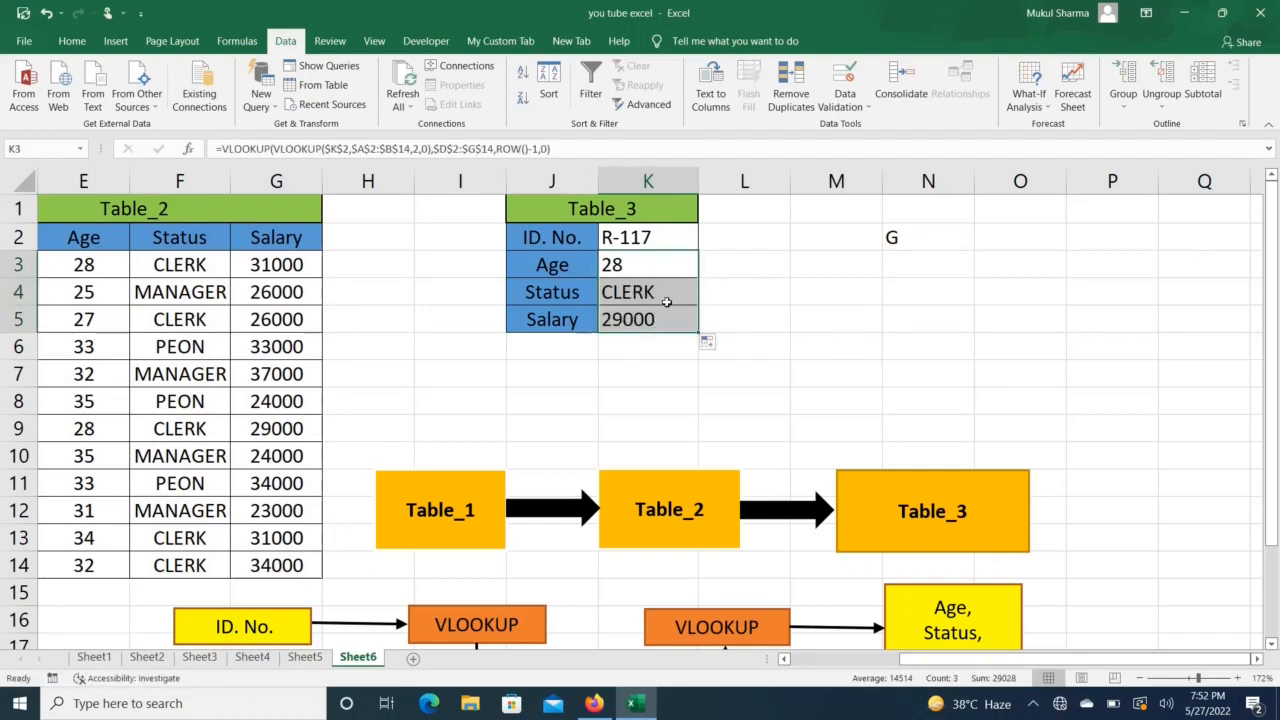
Step: Test the Table_3 lookups by choosing ID R-120 and then R-121 in K2
click(665, 235)
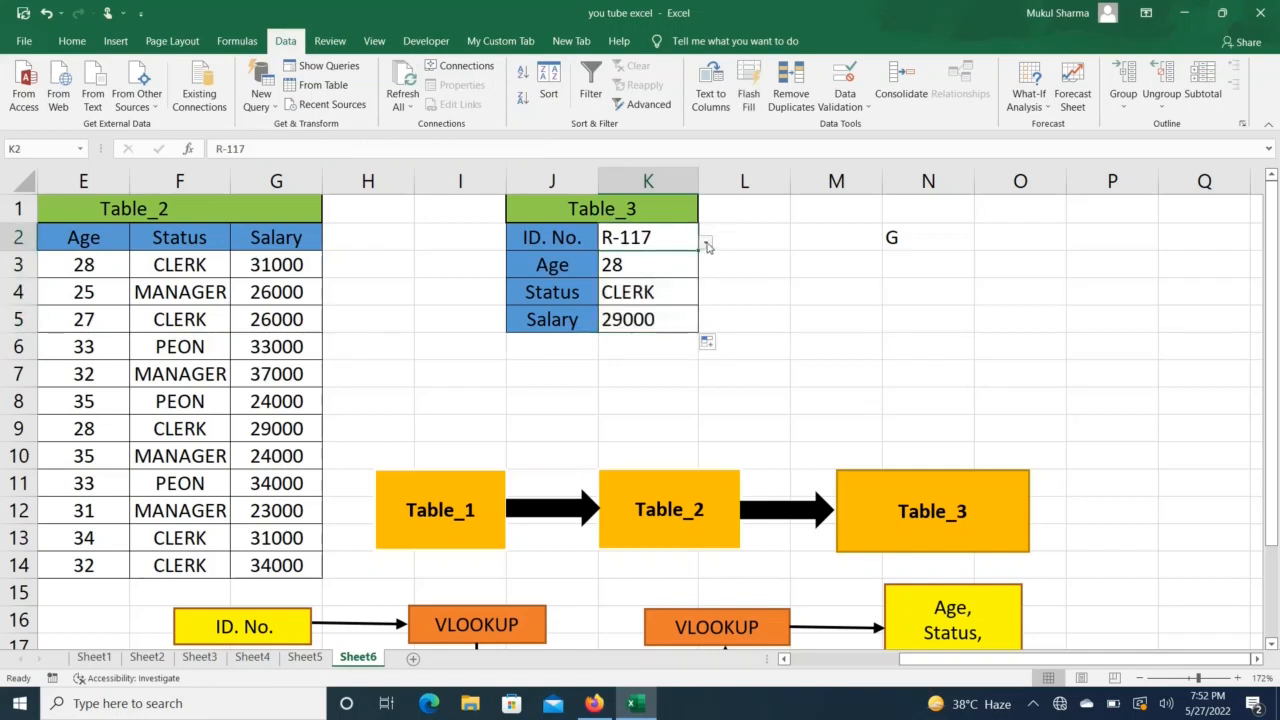
click(706, 244)
click(588, 356)
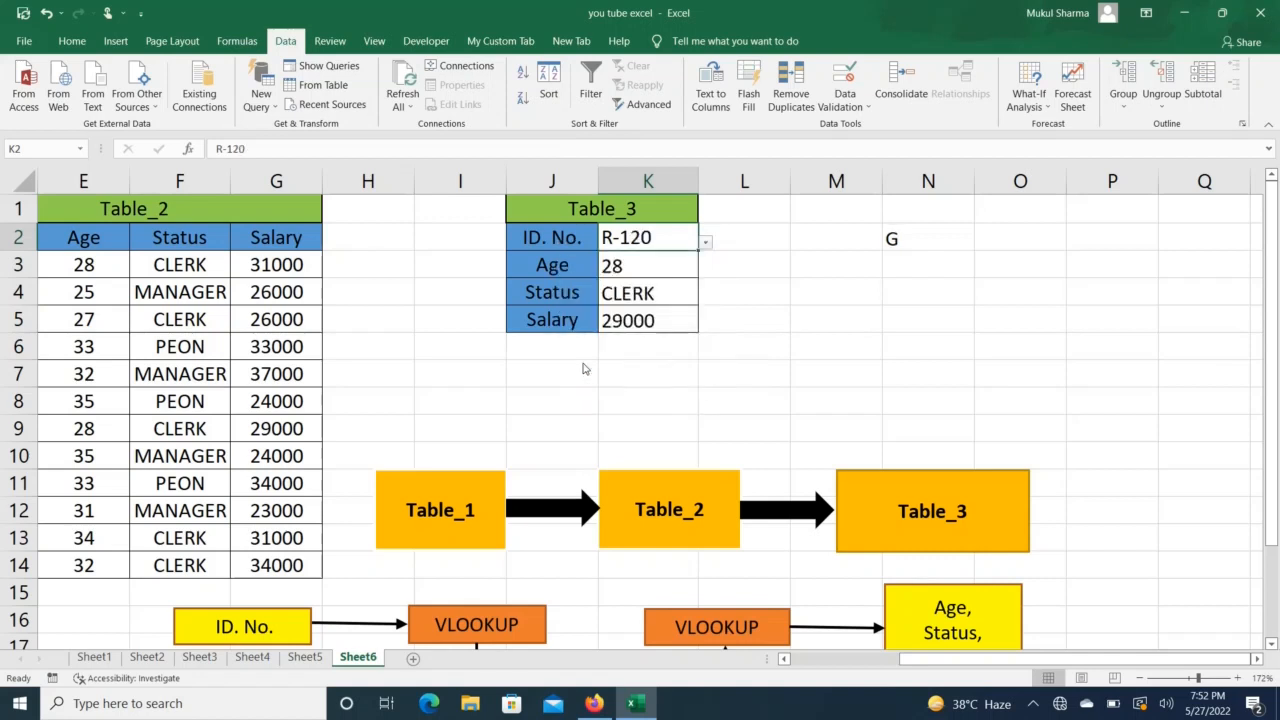
click(706, 244)
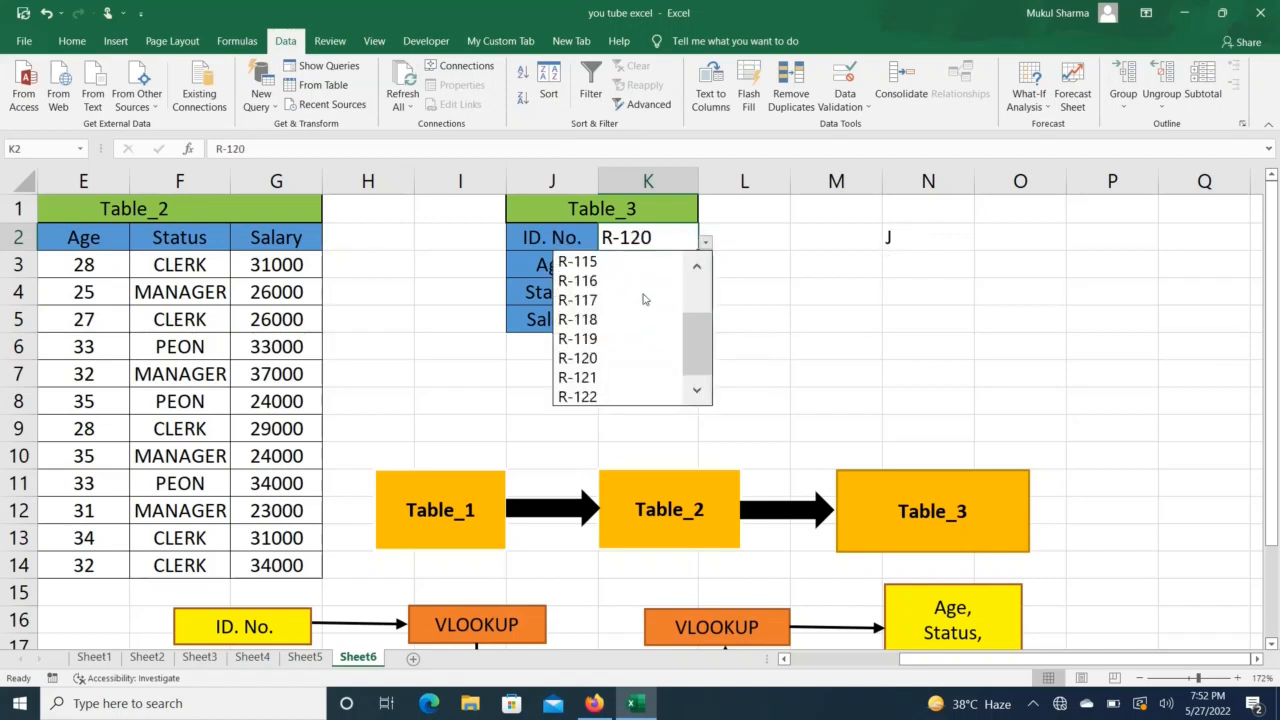
click(580, 377)
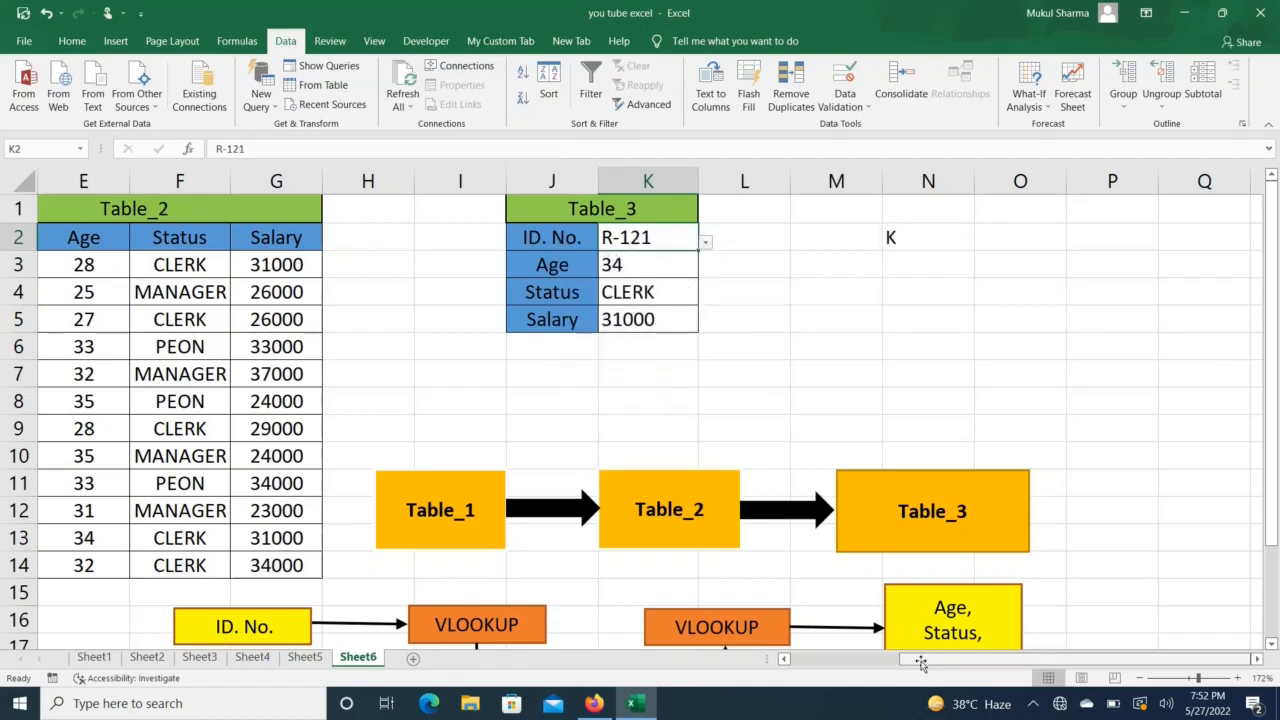
Step: Reselect ID R-121 in K2 to compare with Table_2, and then set the ID to R-117
drag(920, 663, 840, 666)
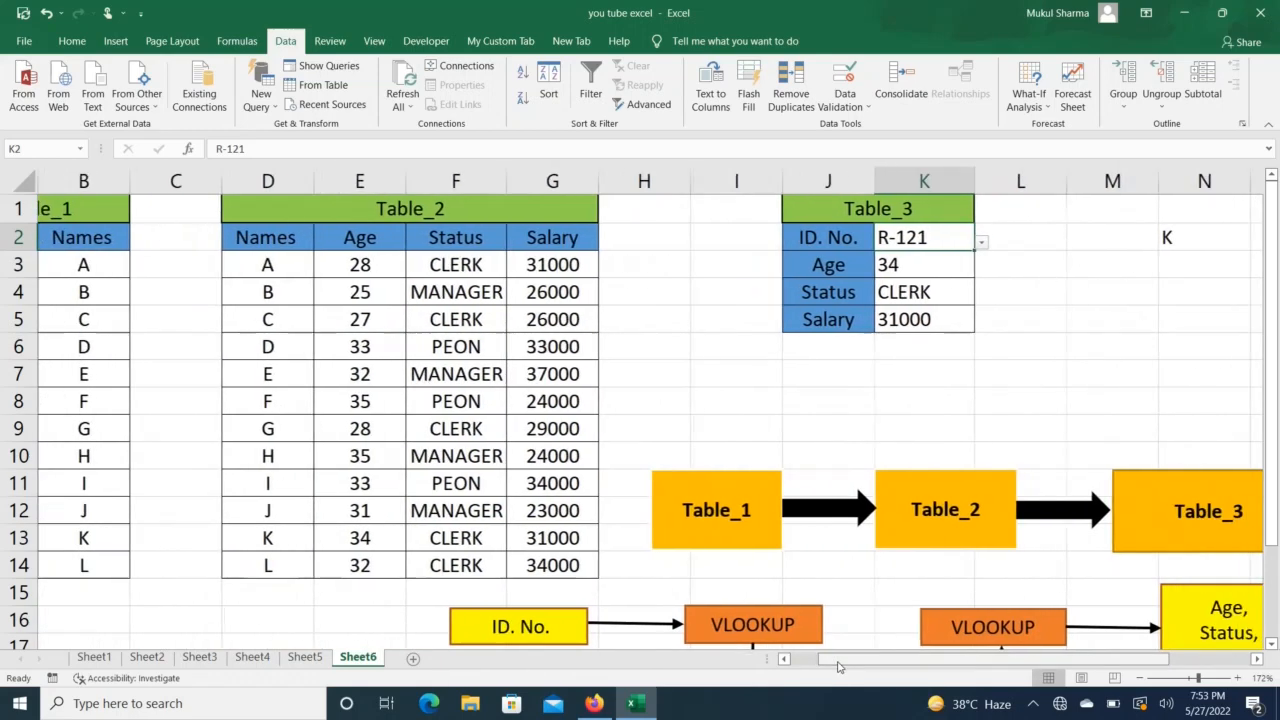
click(981, 244)
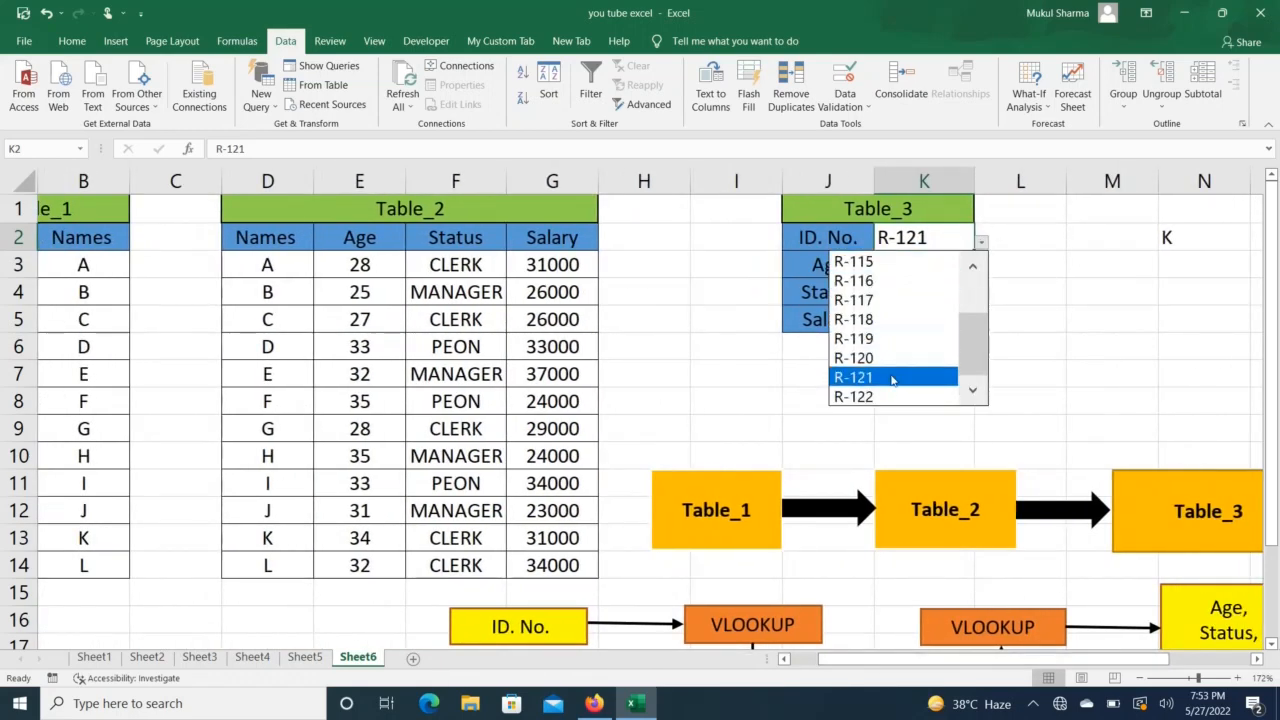
click(892, 378)
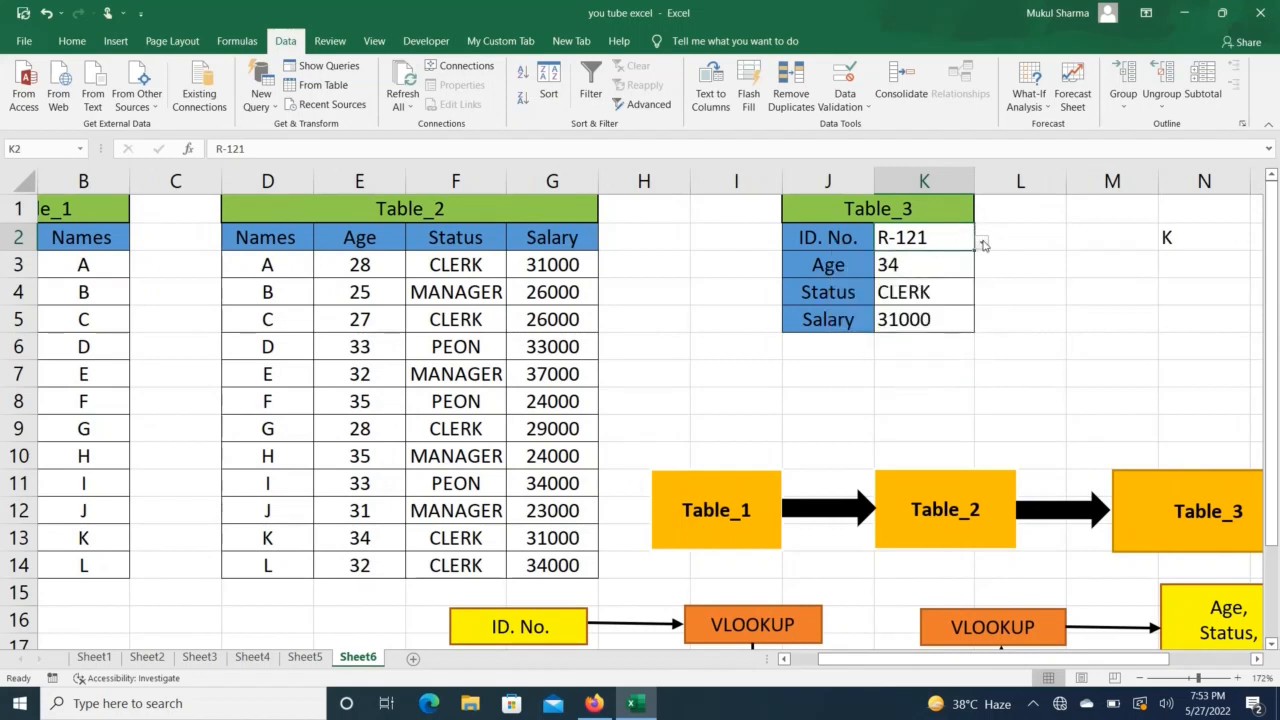
click(983, 244)
click(895, 298)
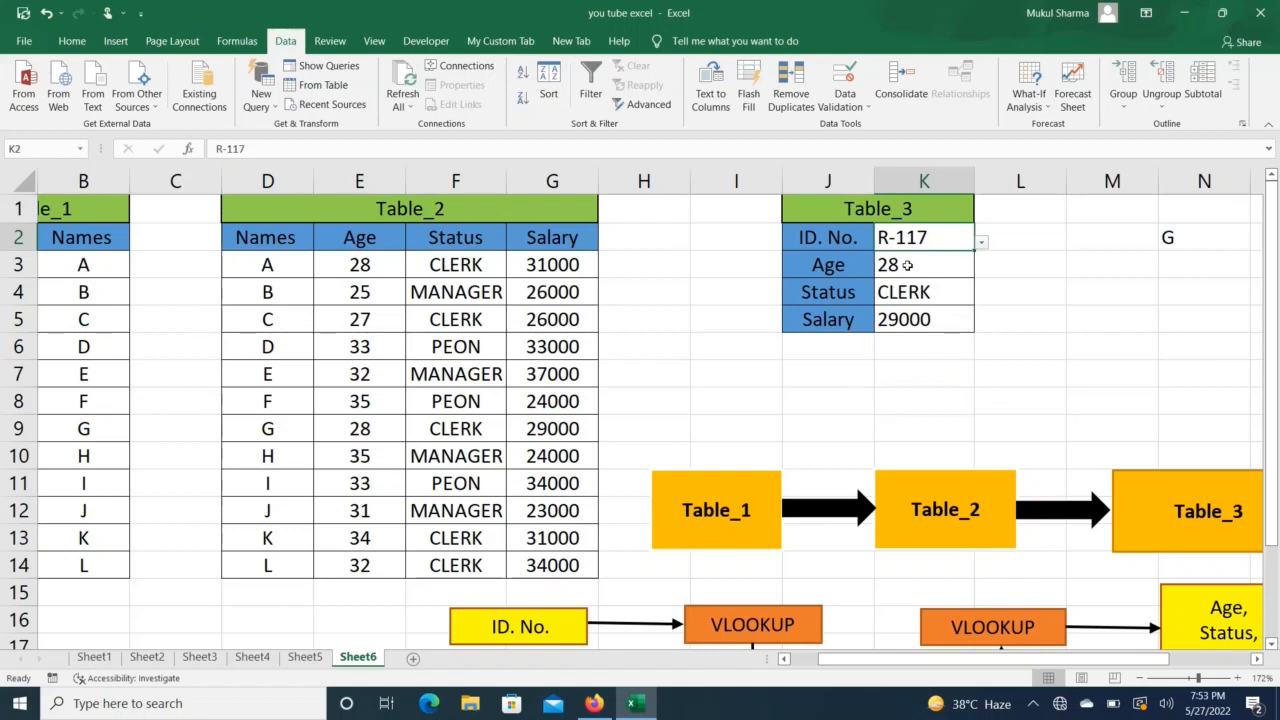
Step: Examine the ranges that K3's nested VLOOKUP references in Table_1 and Table_2, and close the formula without edits
click(906, 264)
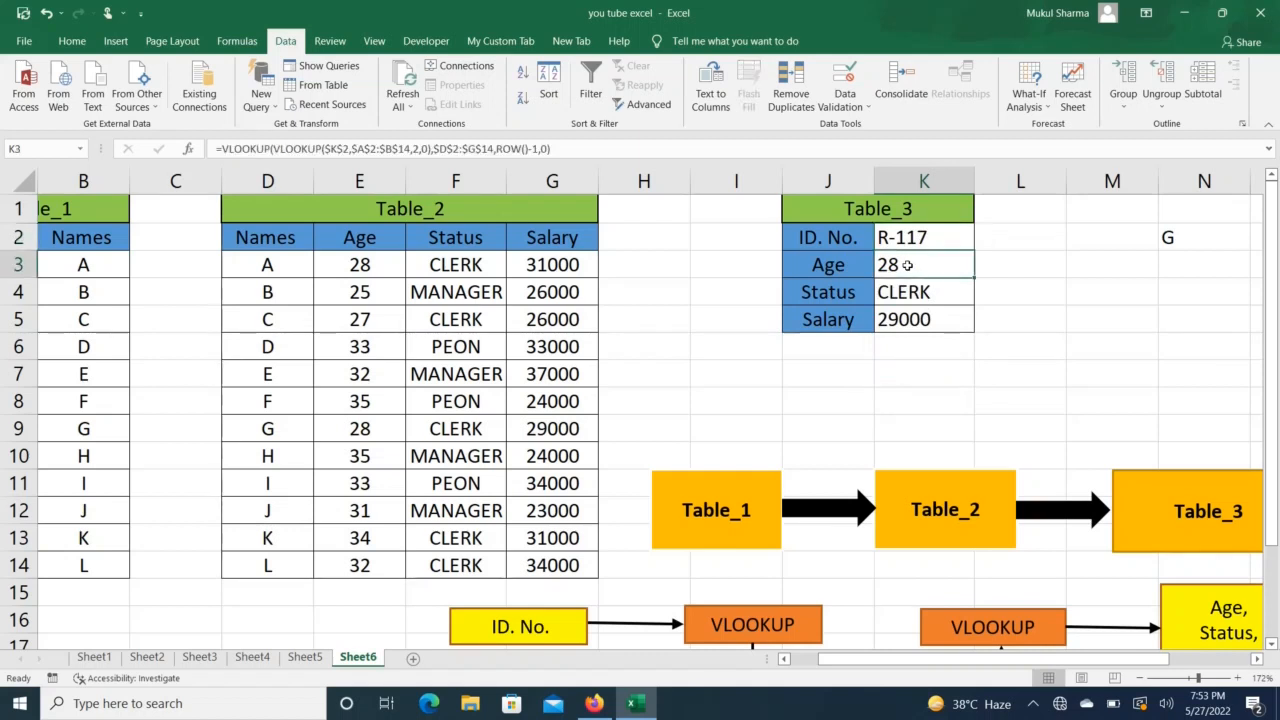
double_click(906, 264)
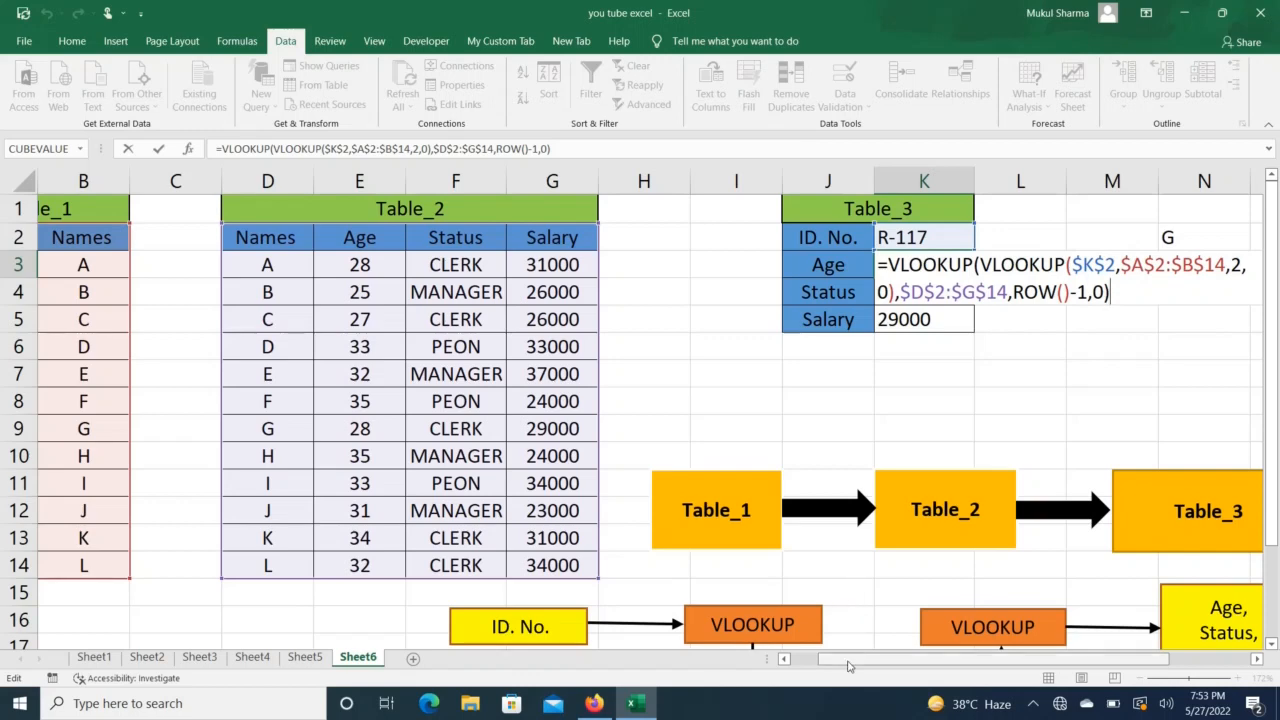
drag(848, 666, 805, 660)
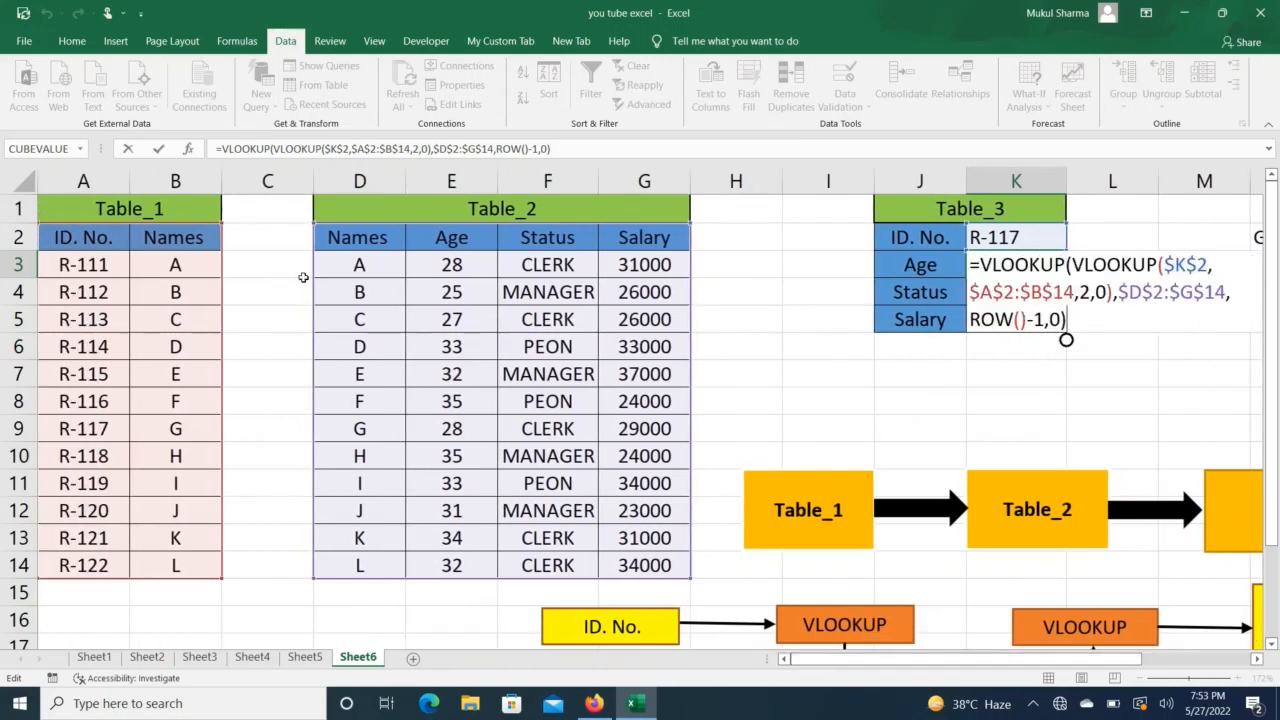
key(Return)
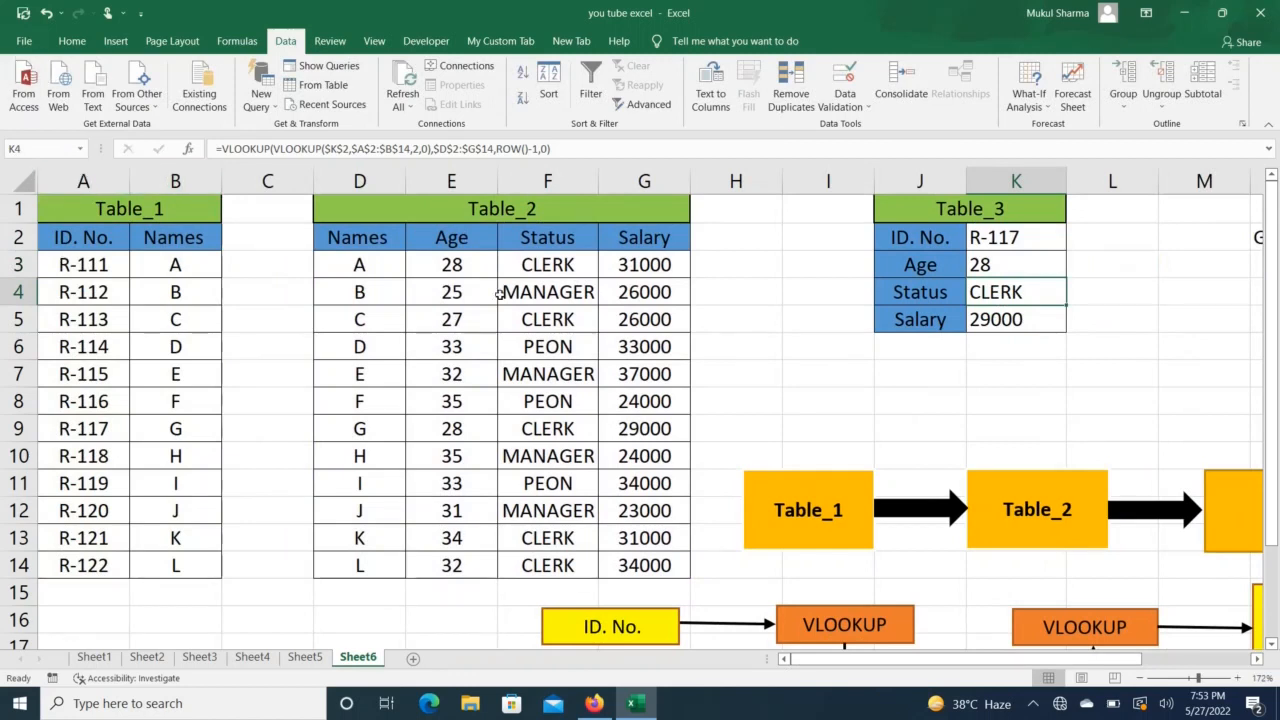